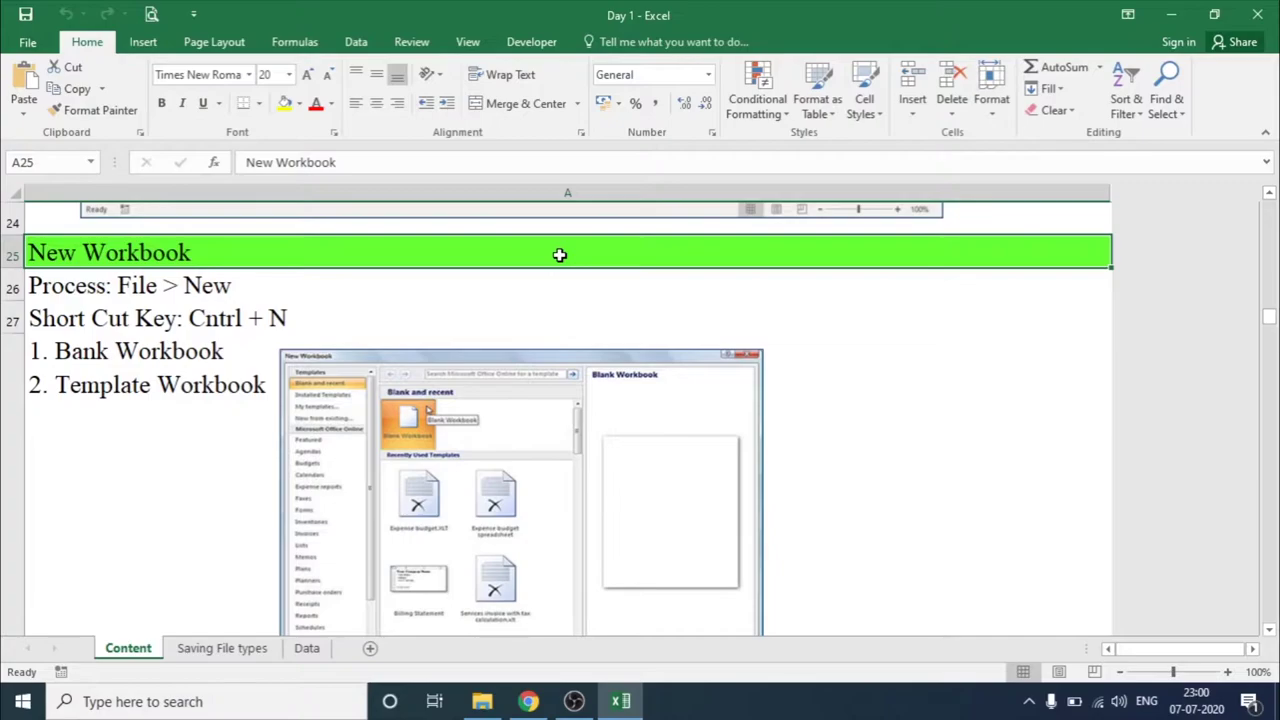
- Go into the File backstage and show the New page with the blank workbook and the Billing Statement template
left_click(30, 44)
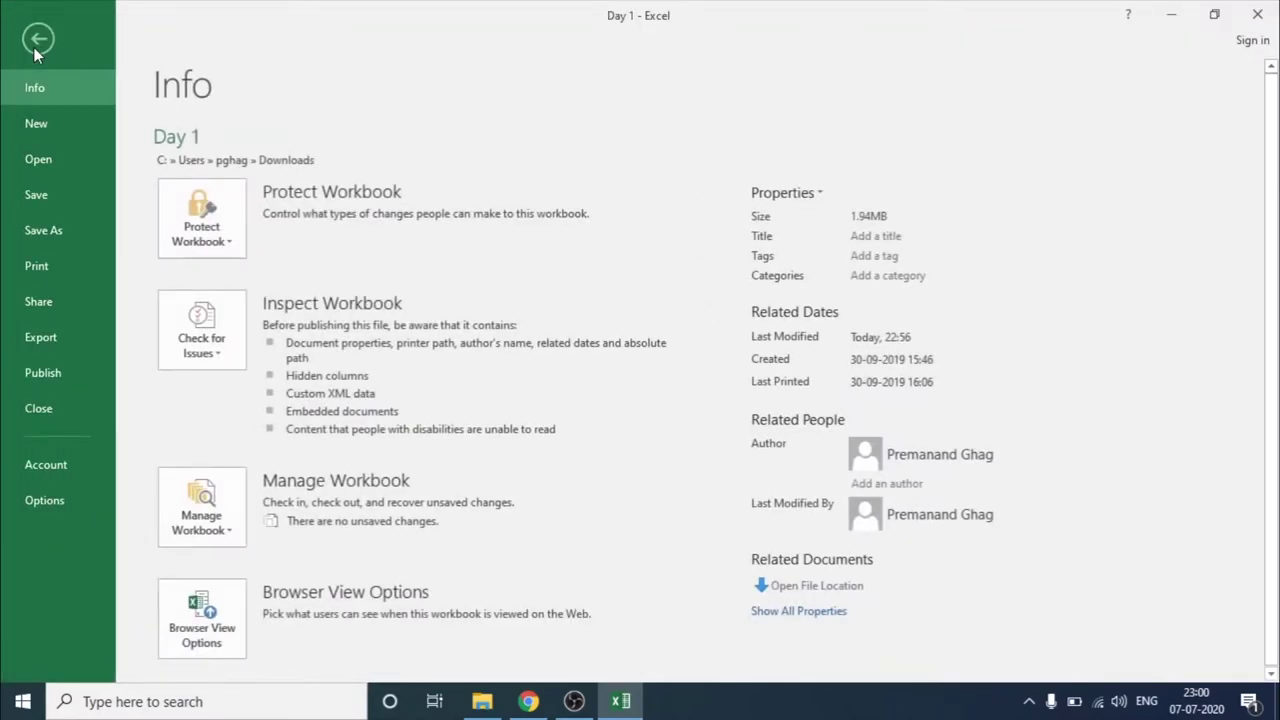
key("Escape")
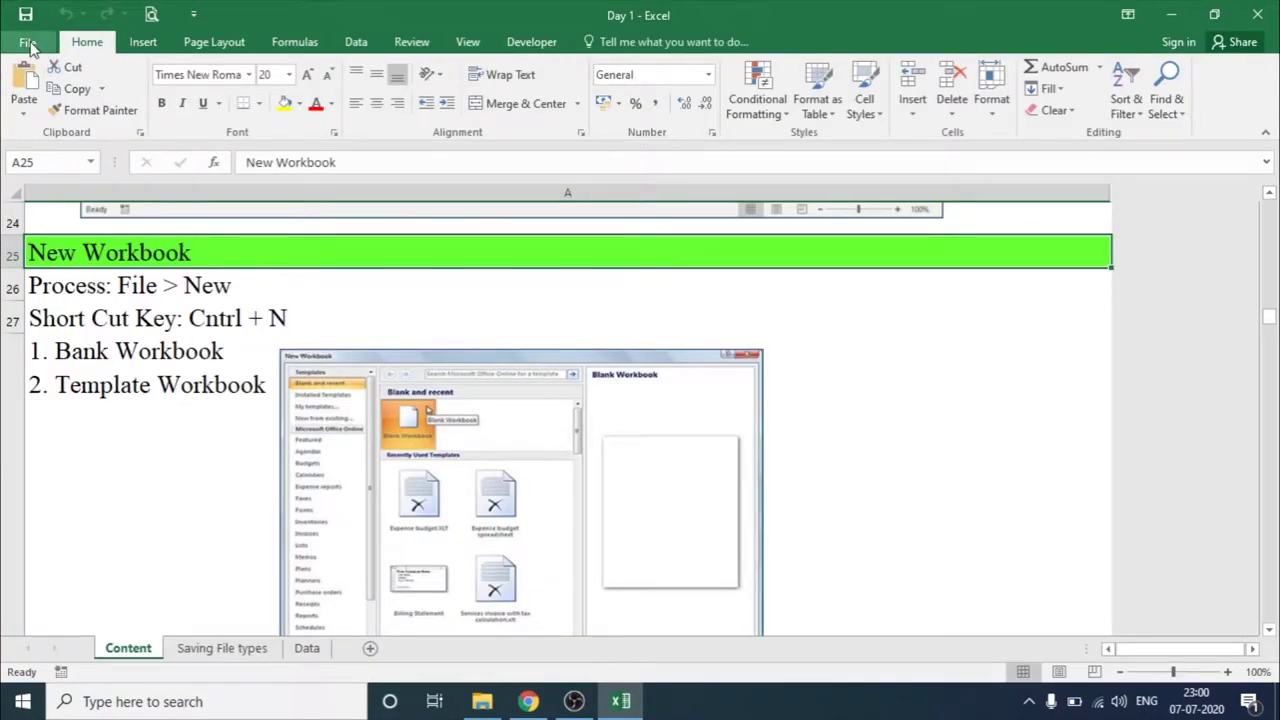
left_click(29, 45)
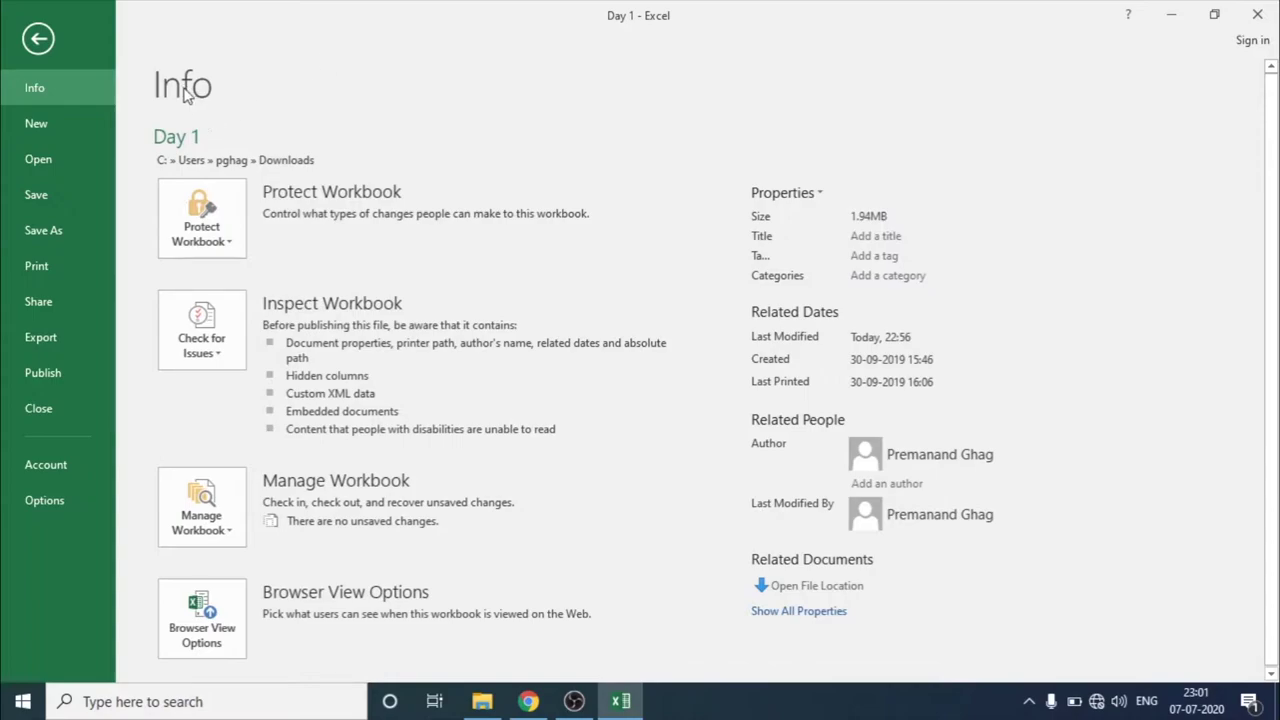
left_click(56, 124)
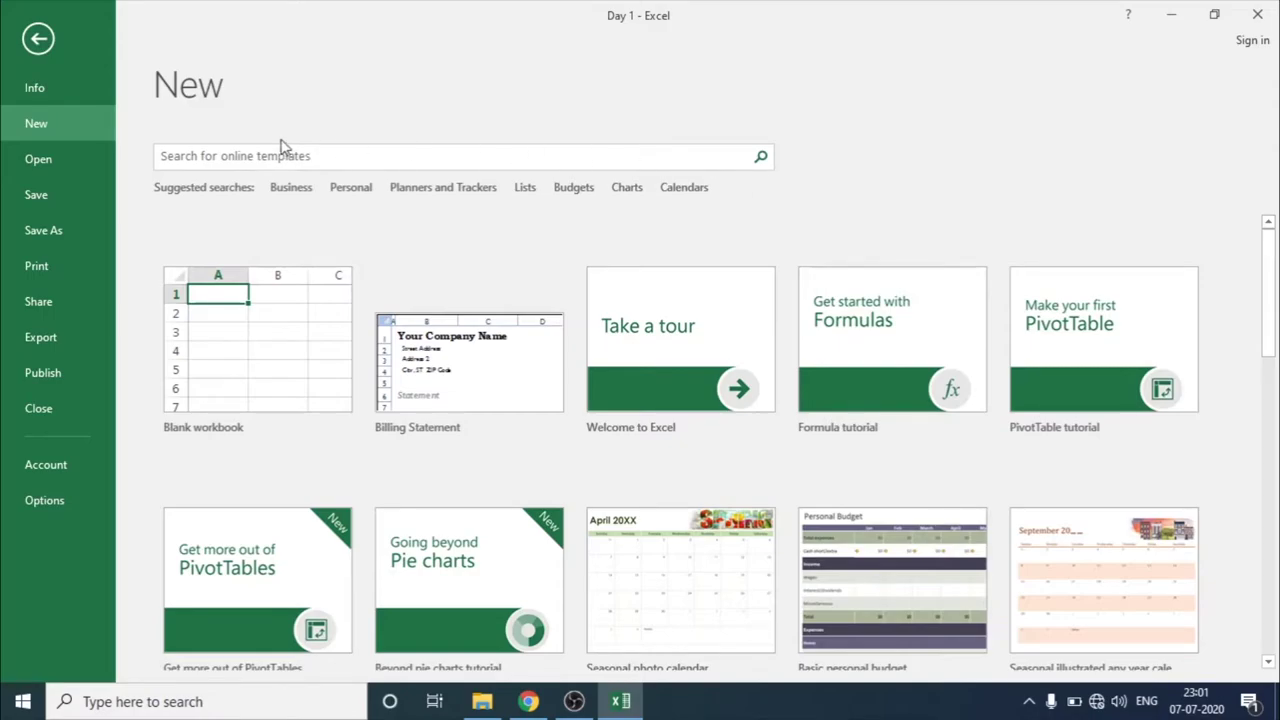
left_click(257, 158)
left_click(260, 117)
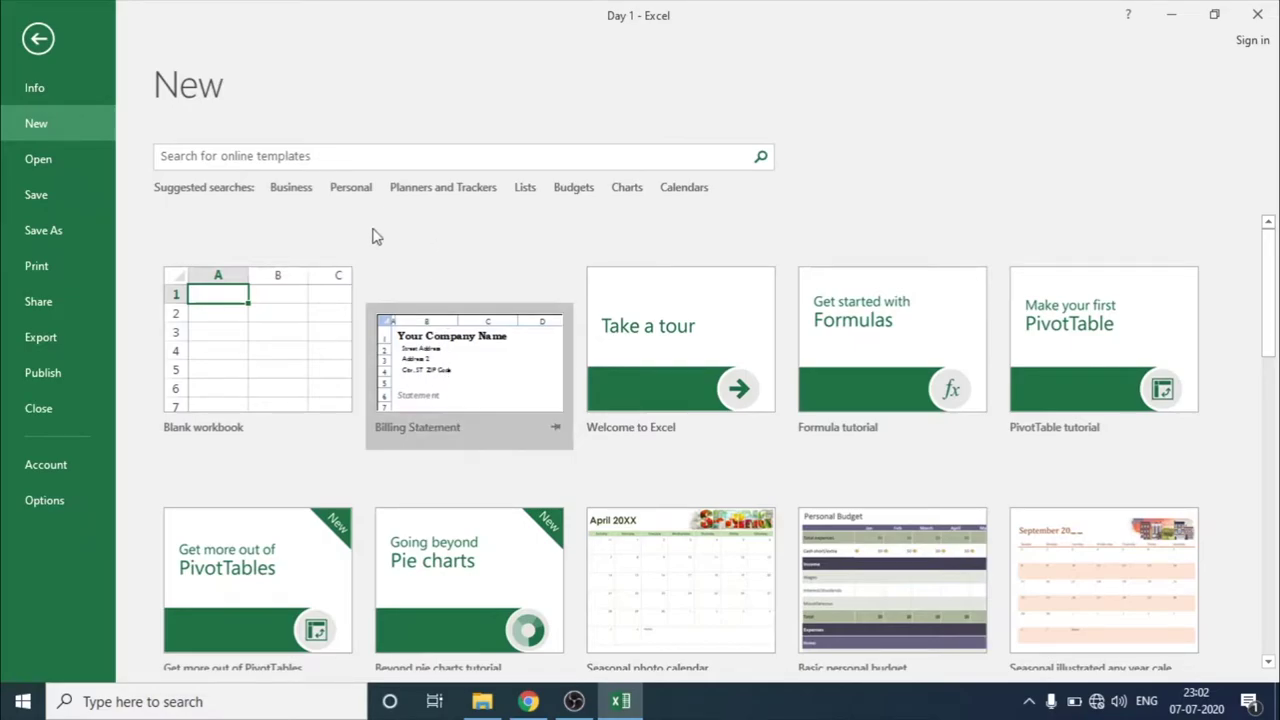
left_click(300, 188)
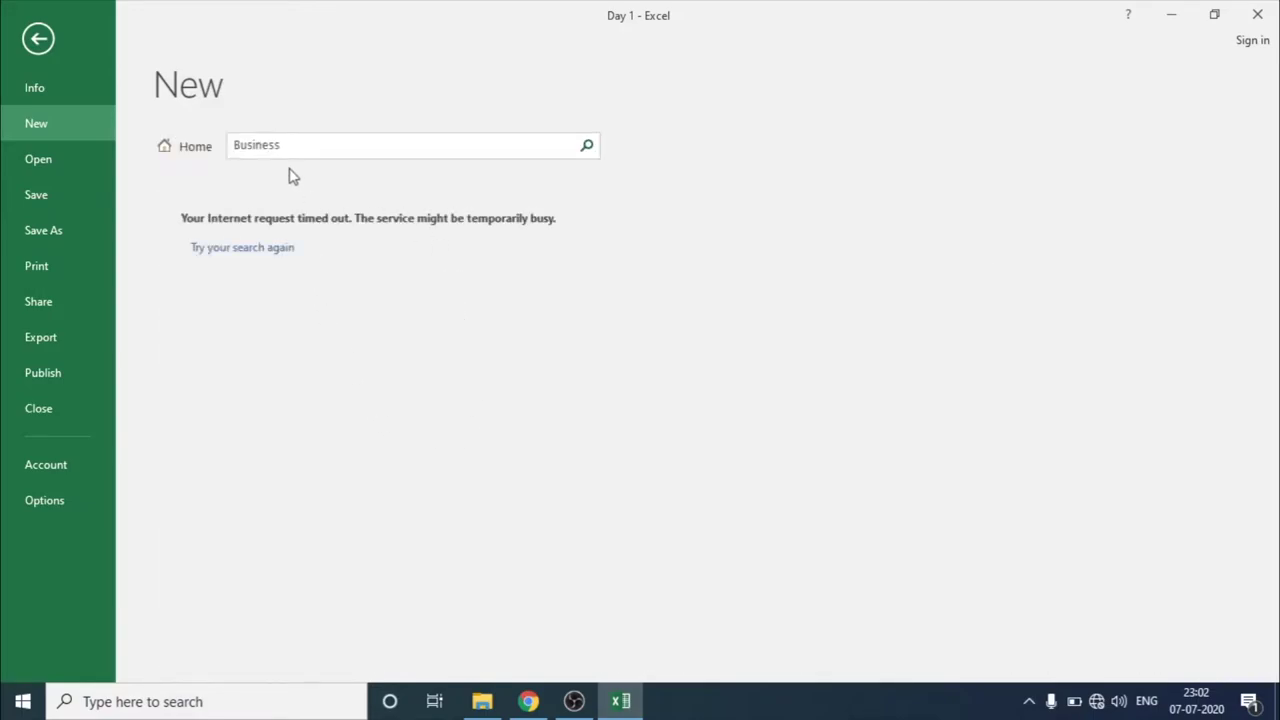
left_click(242, 252)
left_click(300, 147)
key("BackSpace")
left_click(190, 147)
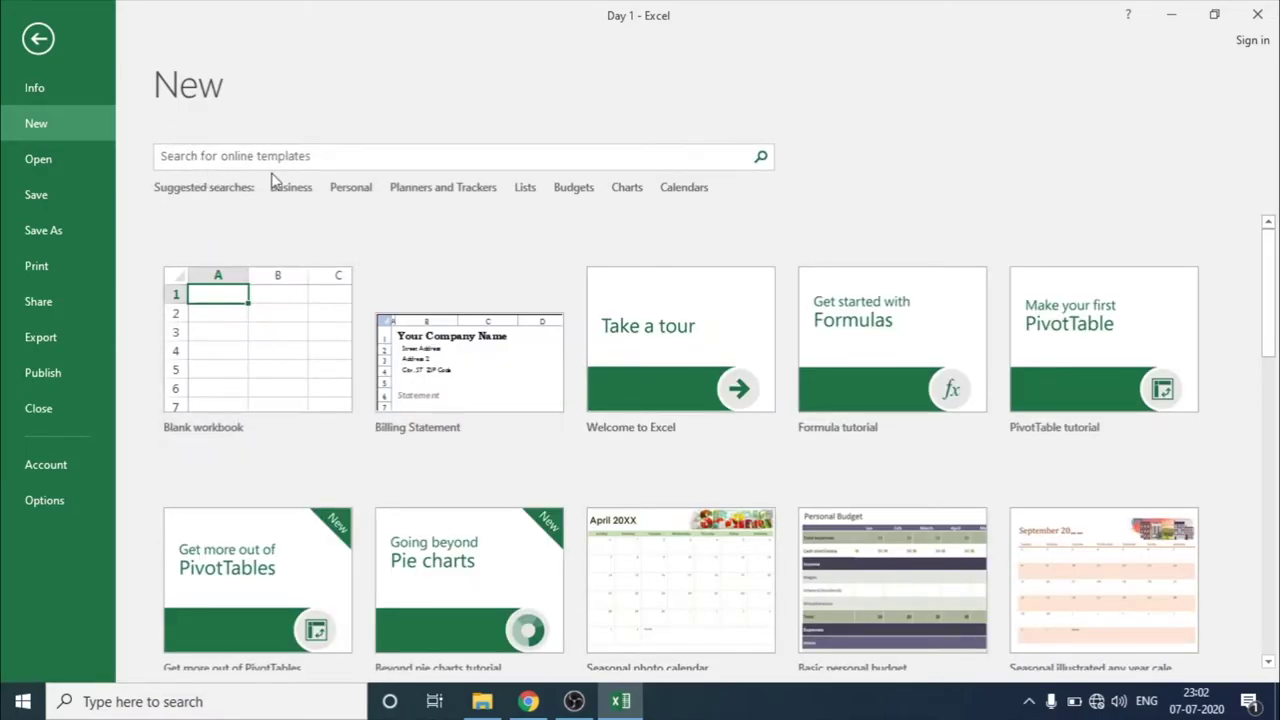
left_click_drag(1276, 252, 1273, 362)
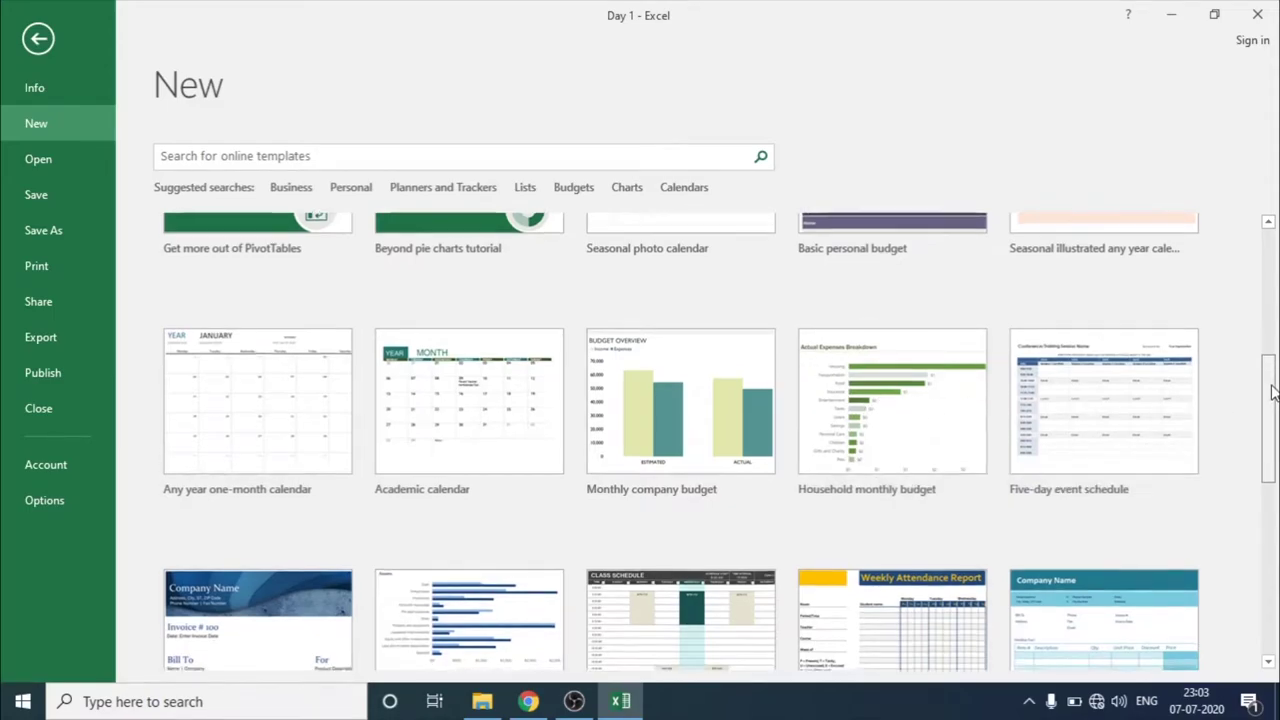
left_click_drag(1277, 396, 1273, 484)
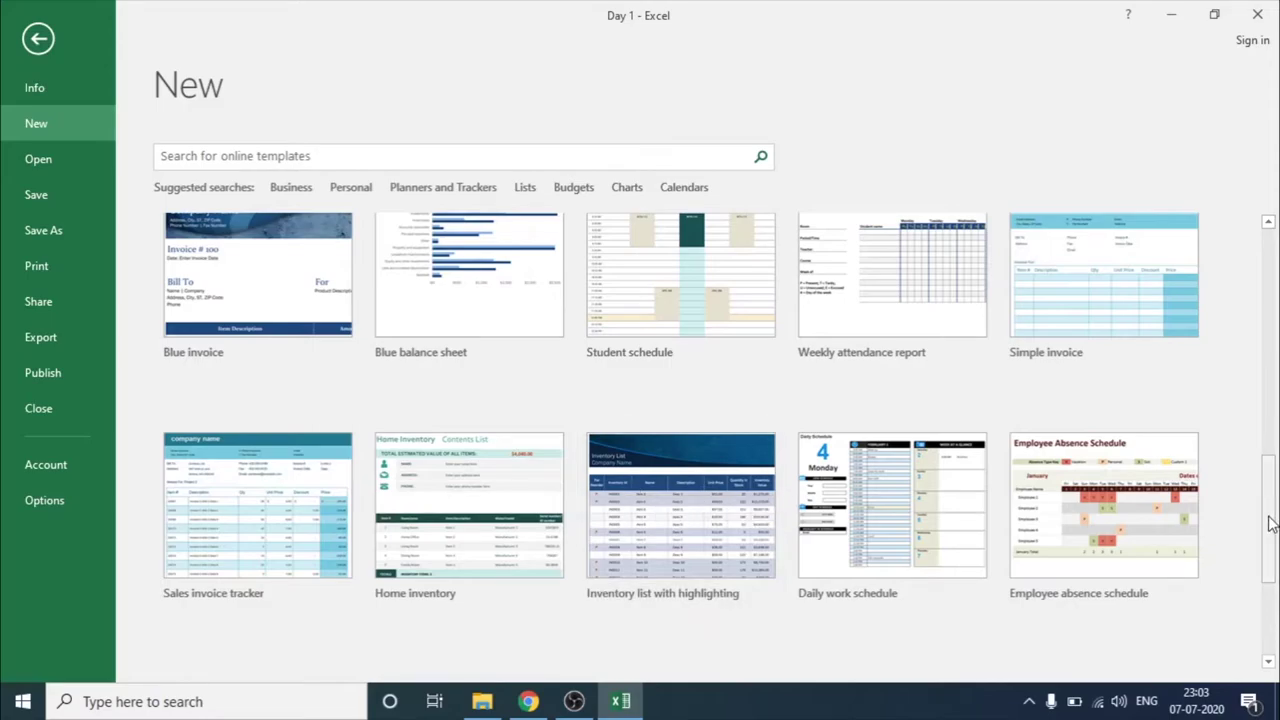
left_click_drag(1271, 524, 1276, 278)
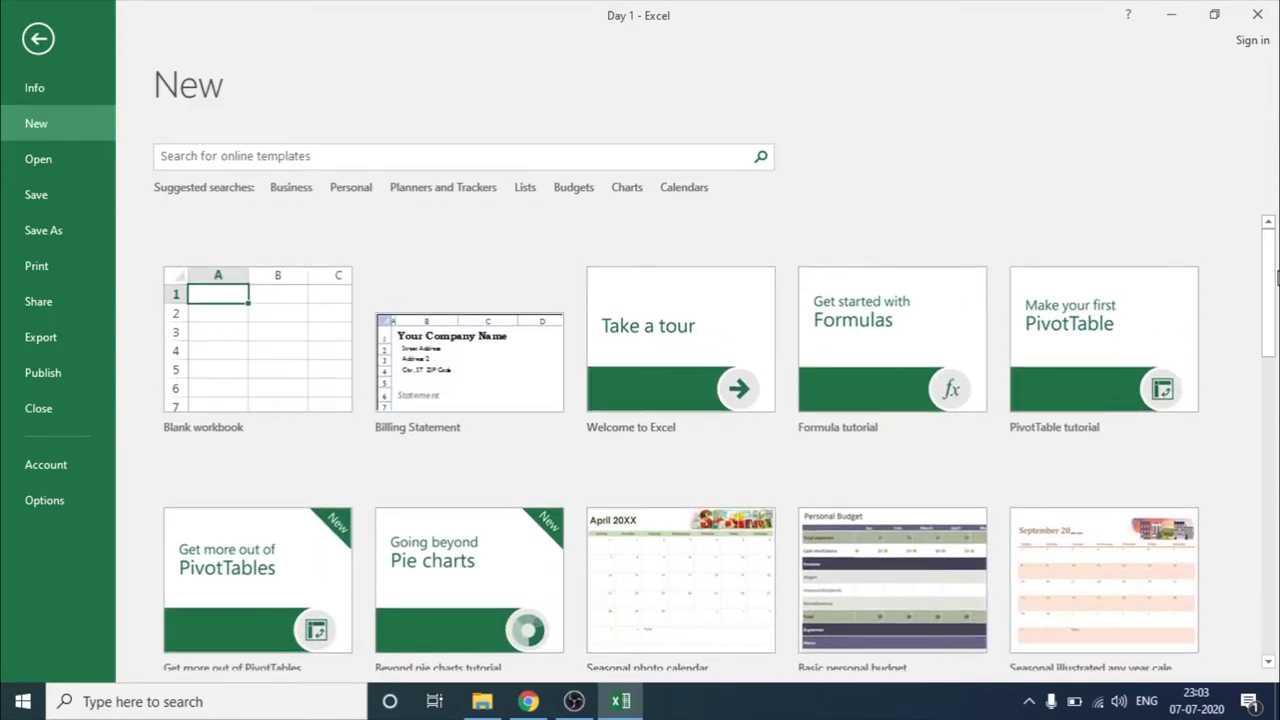
- Create a workbook from the Billing Statement template and inspect its Bill To label and total-row functions
double_click(538, 384)
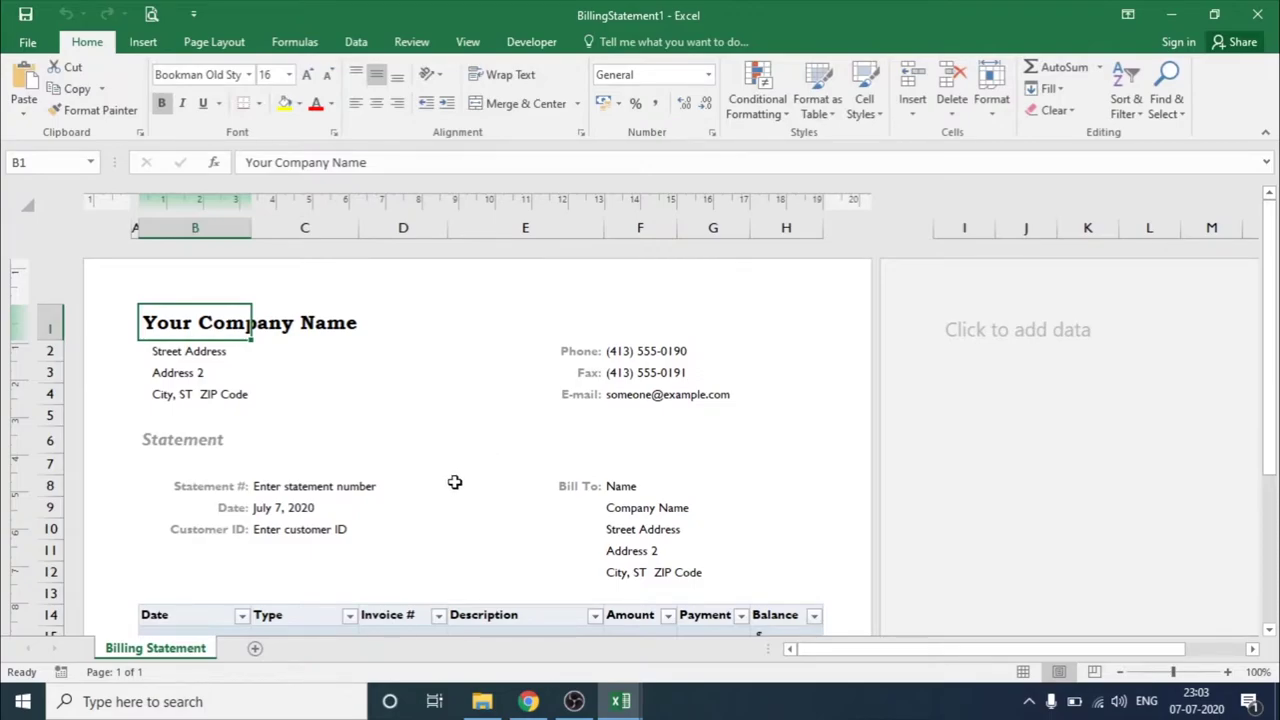
left_click(454, 484)
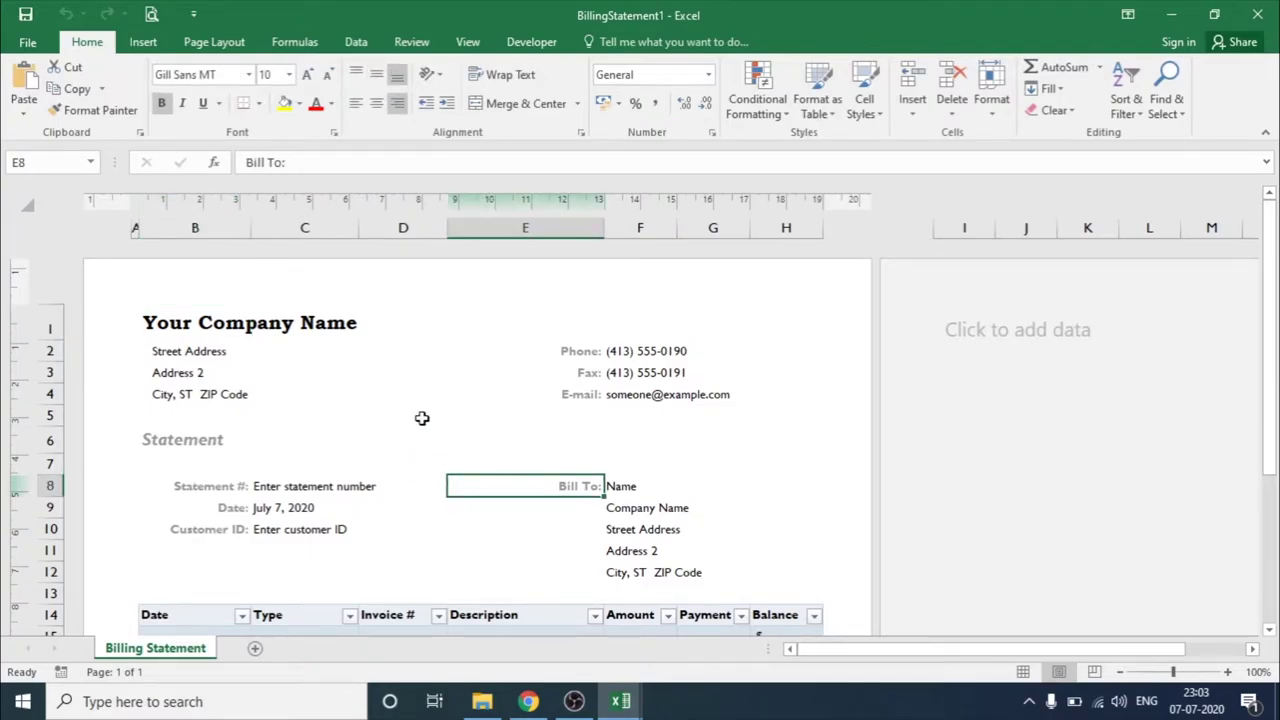
left_click(389, 388)
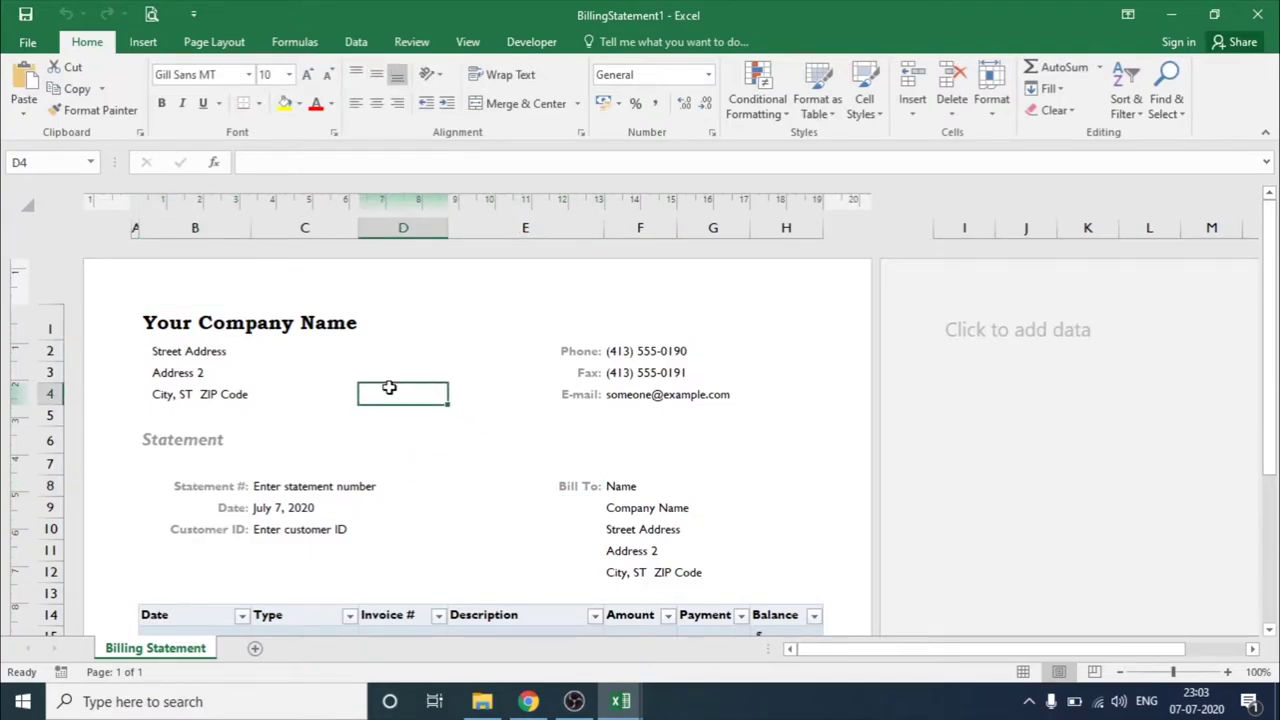
left_click_drag(1268, 282, 1270, 380)
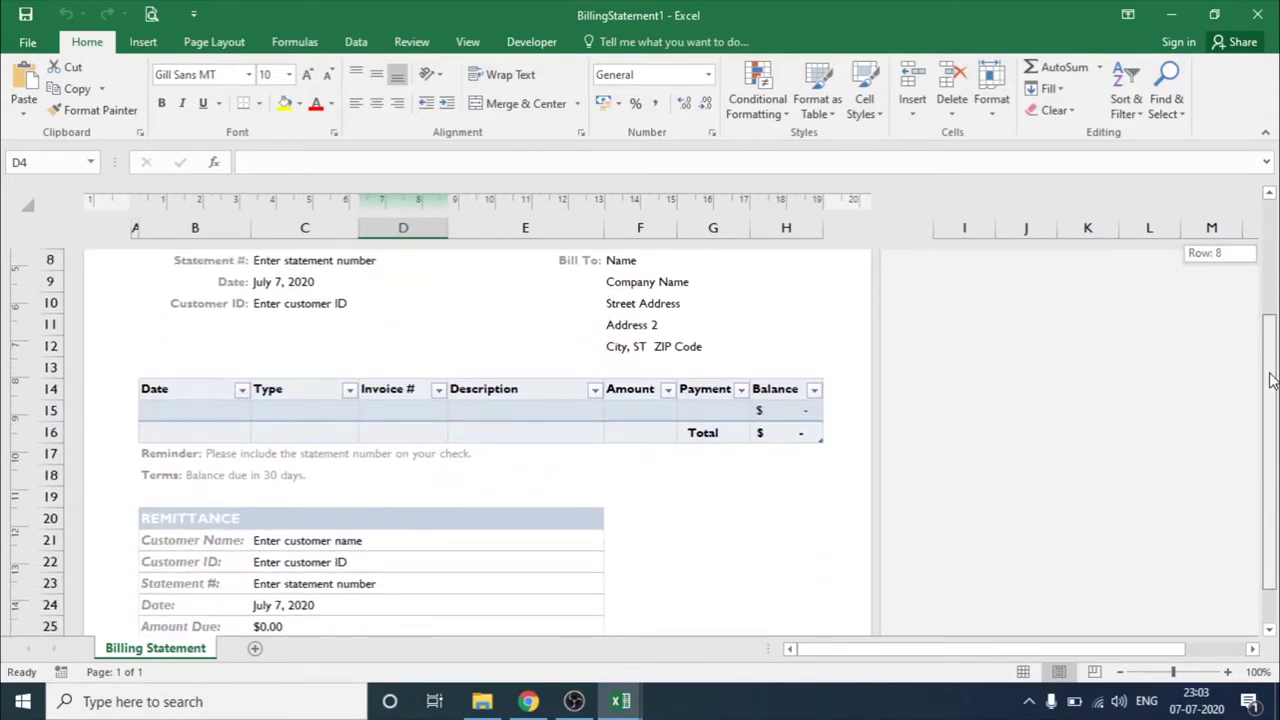
left_click(172, 440)
left_click(261, 437)
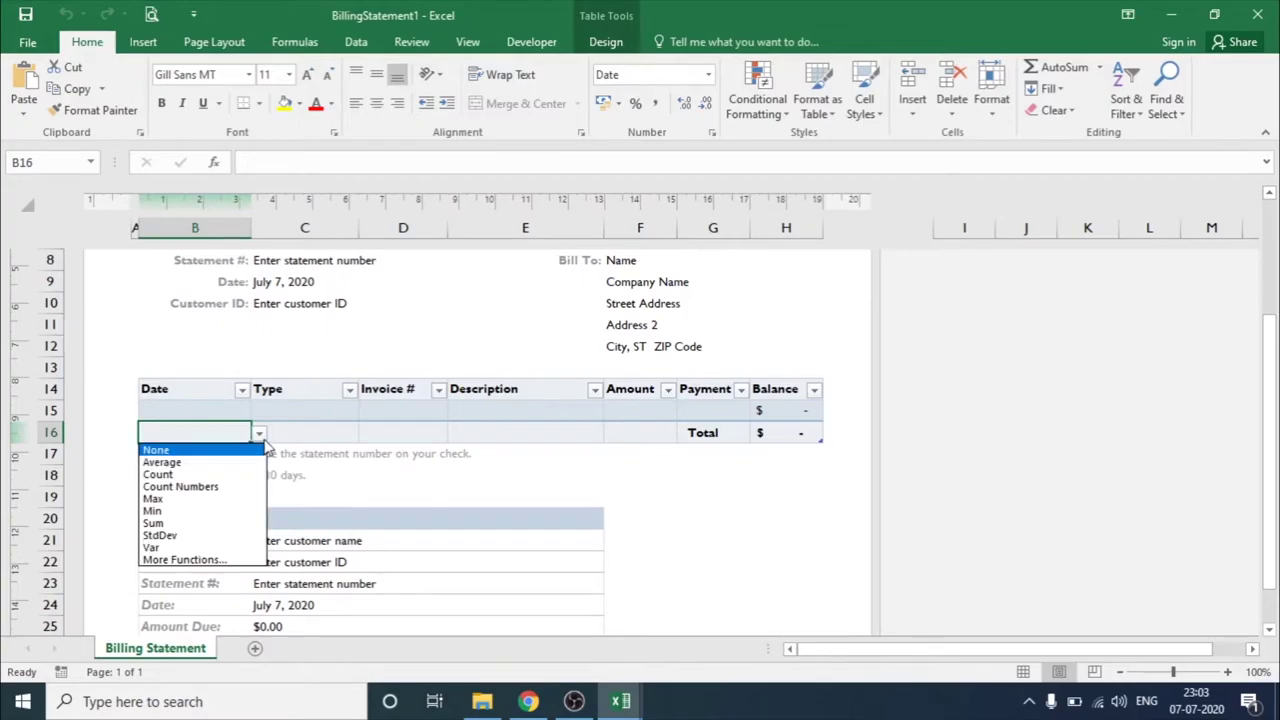
left_click(334, 447)
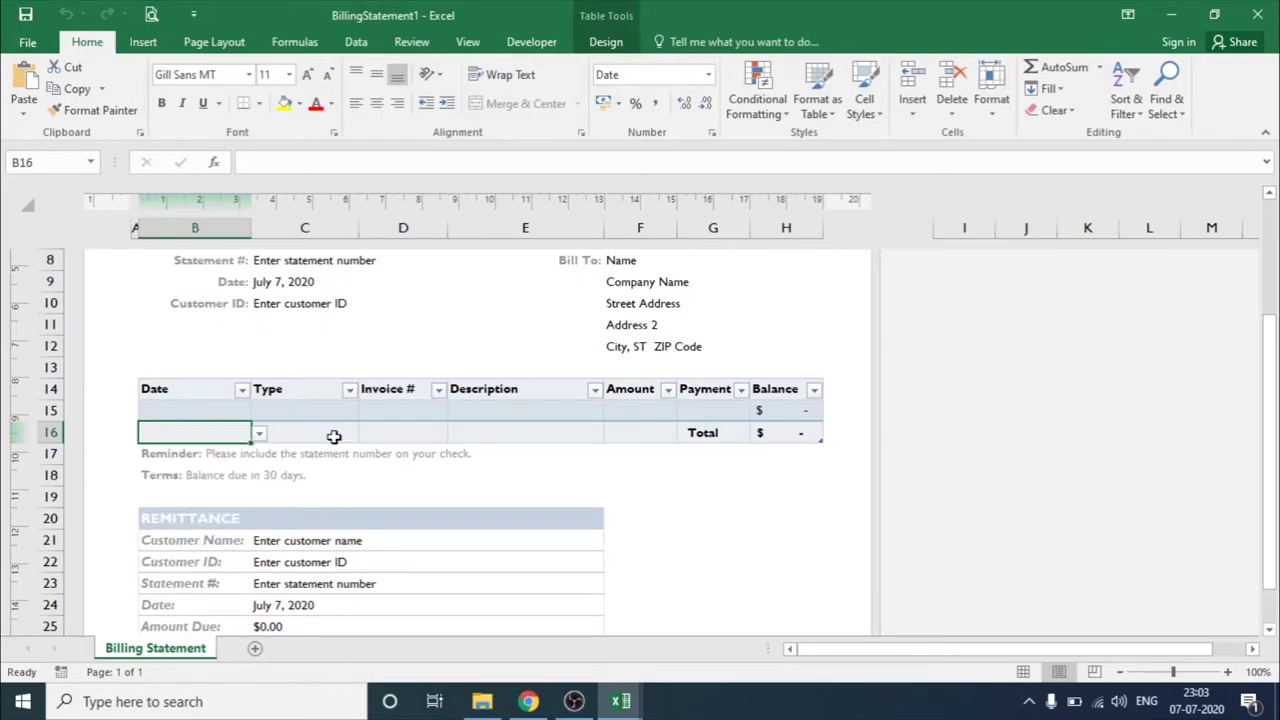
left_click(334, 437)
- Inspect the header placeholders: company name, street address, city/ZIP, phone, fax and e-mail
left_click_drag(1270, 440, 1260, 290)
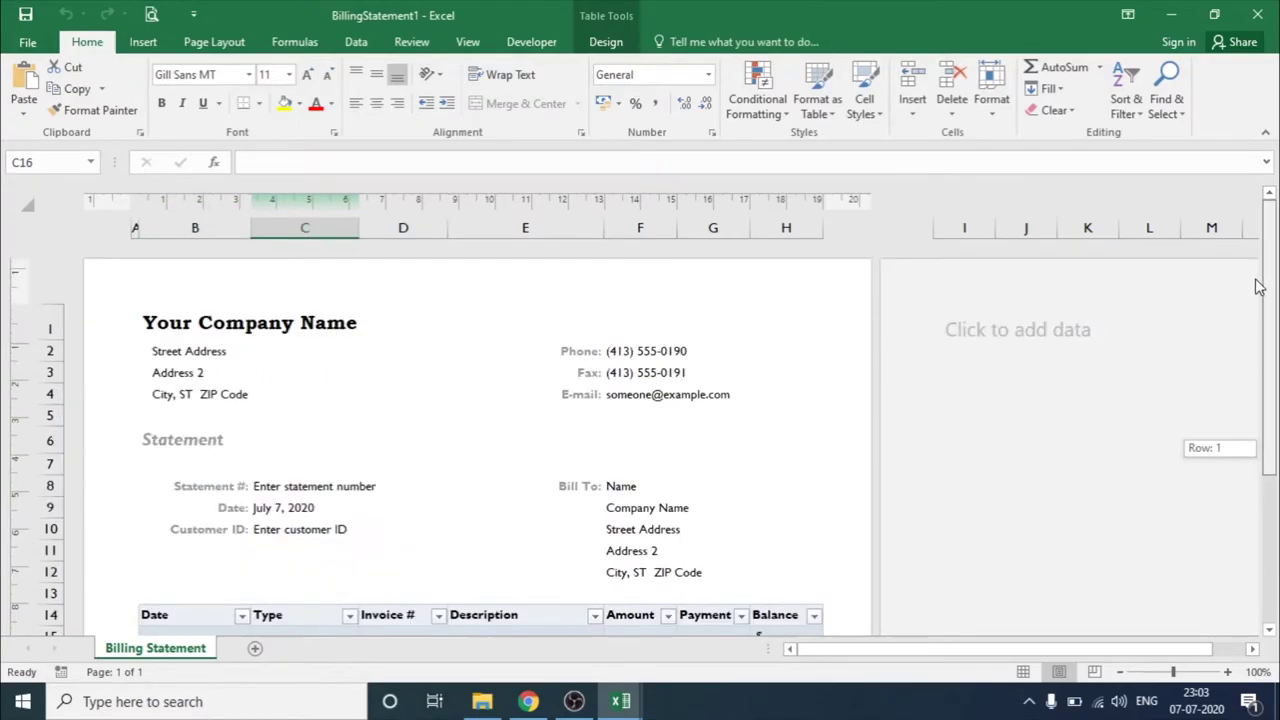
left_click(334, 378)
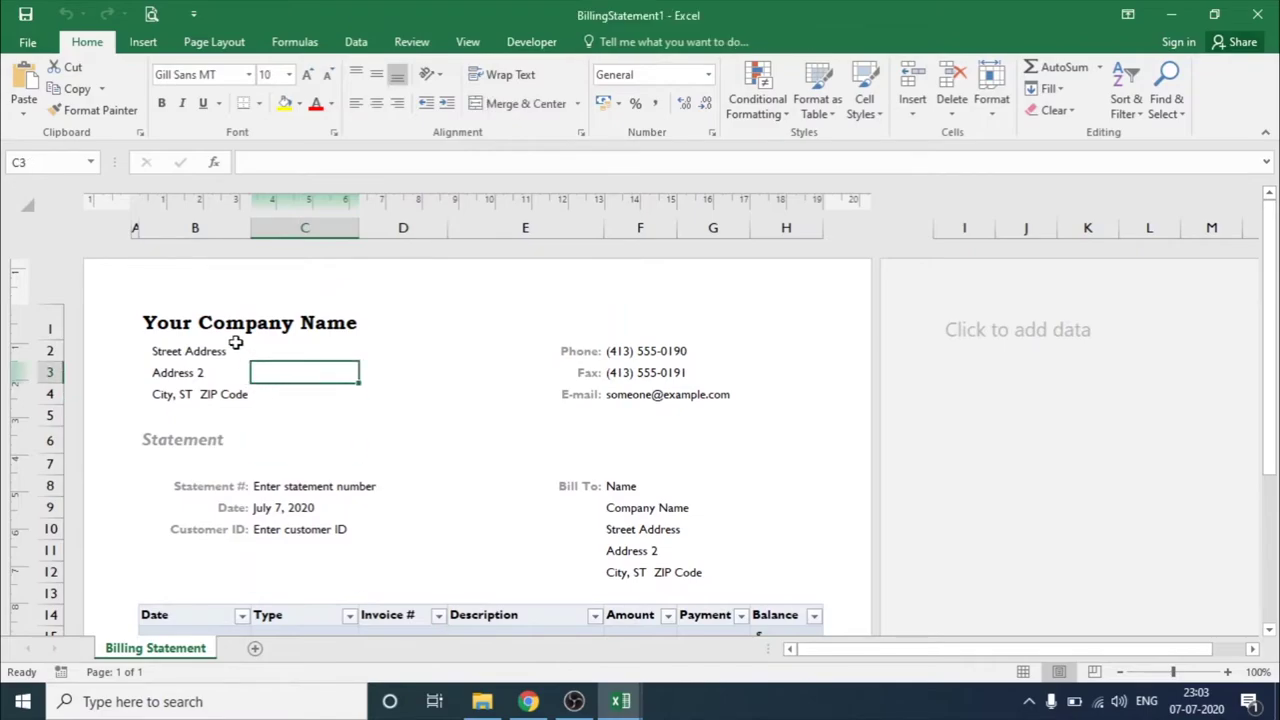
left_click(205, 324)
left_click(195, 352)
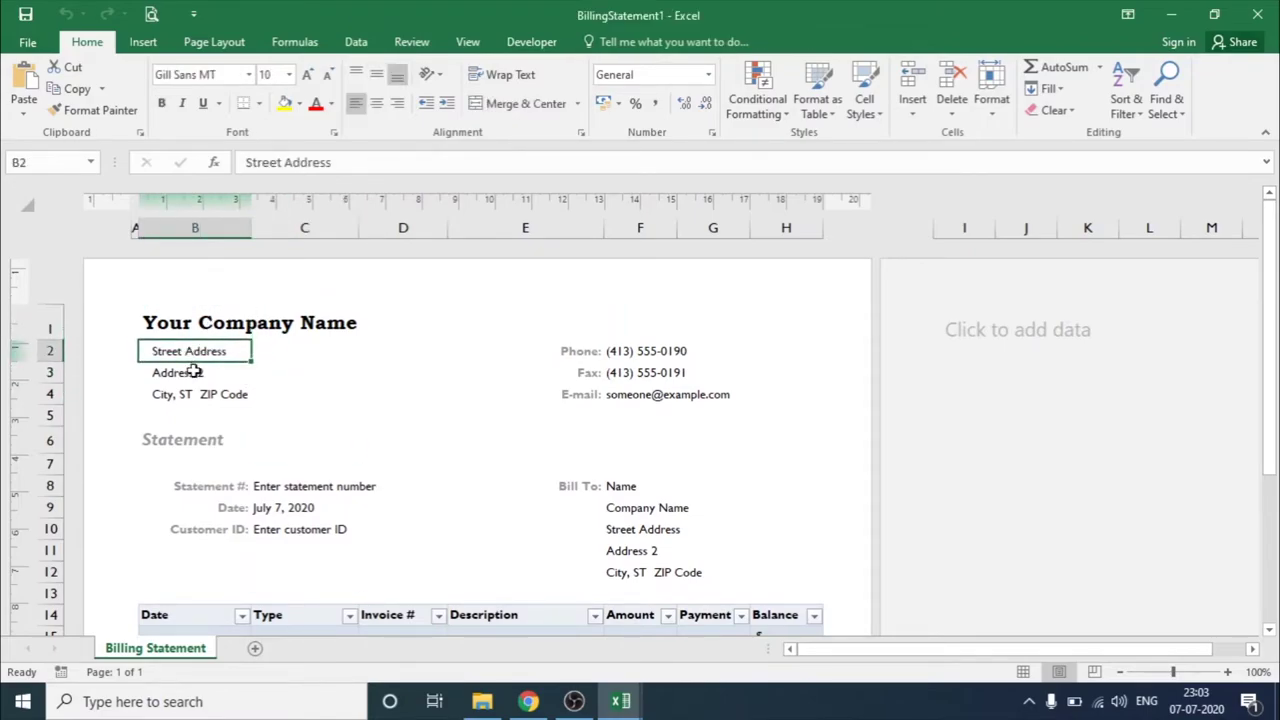
left_click(210, 394)
left_click(658, 348)
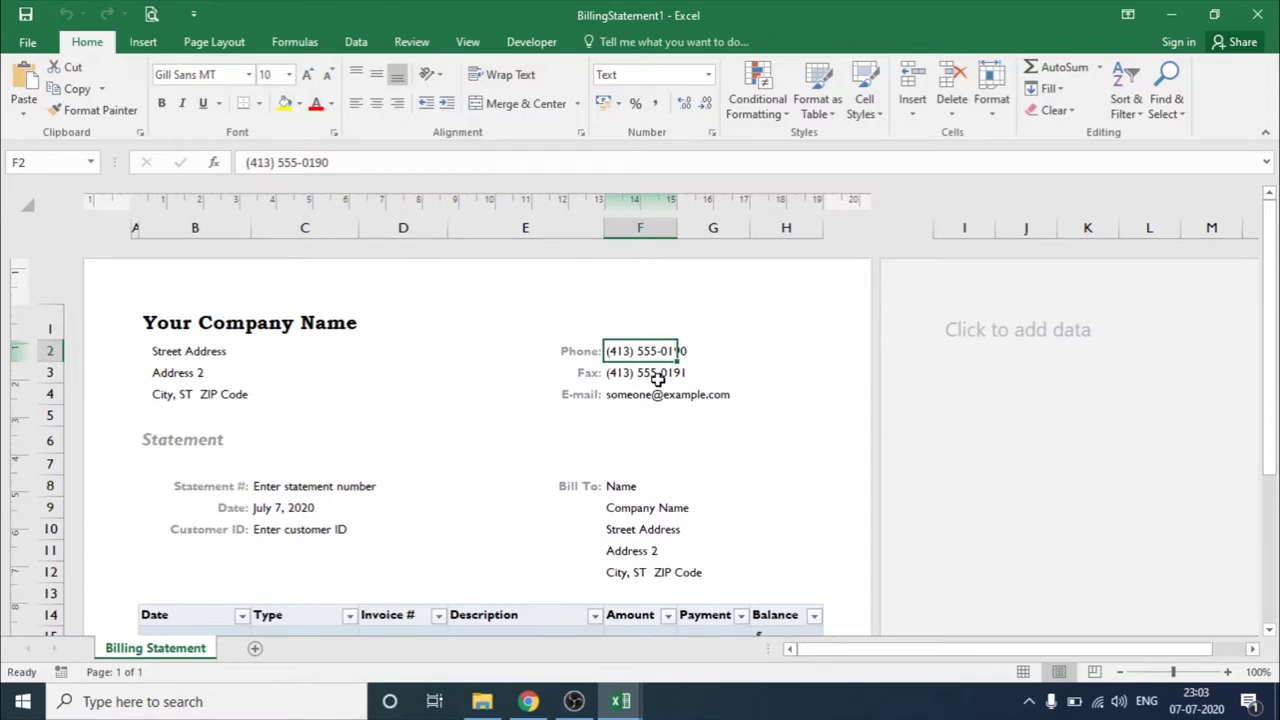
left_click(662, 373)
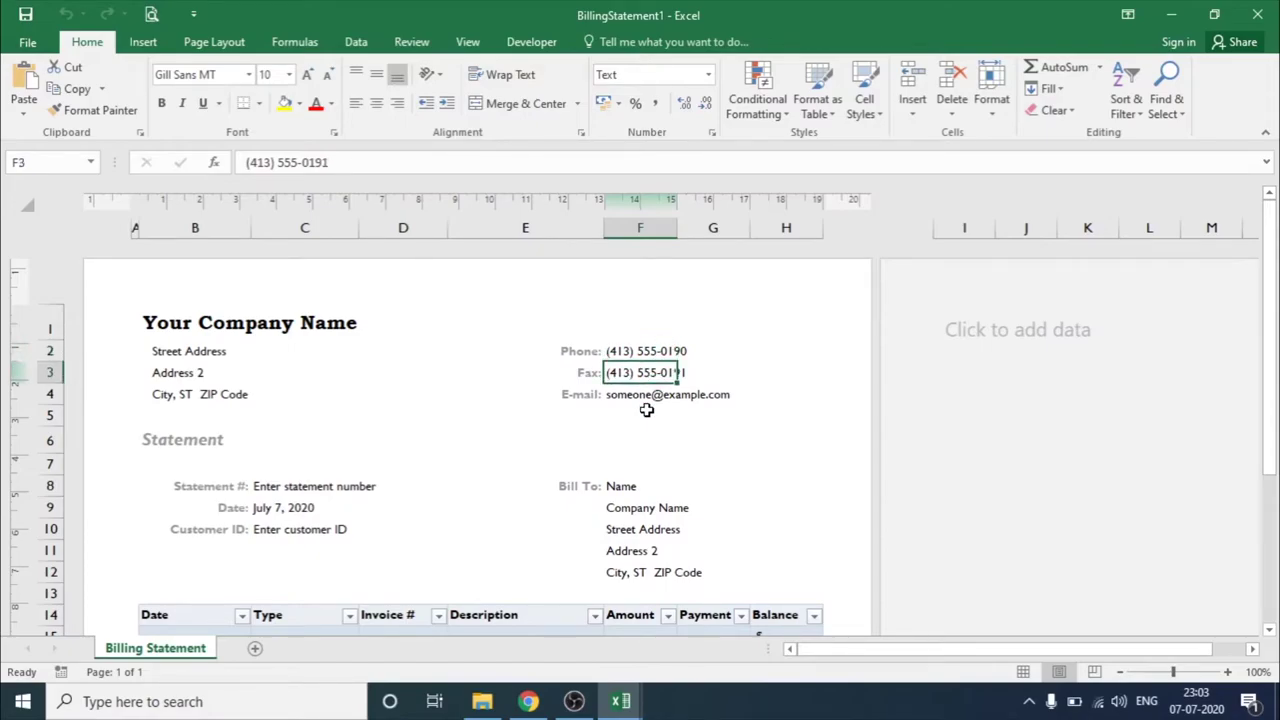
left_click(645, 398)
left_click(527, 399)
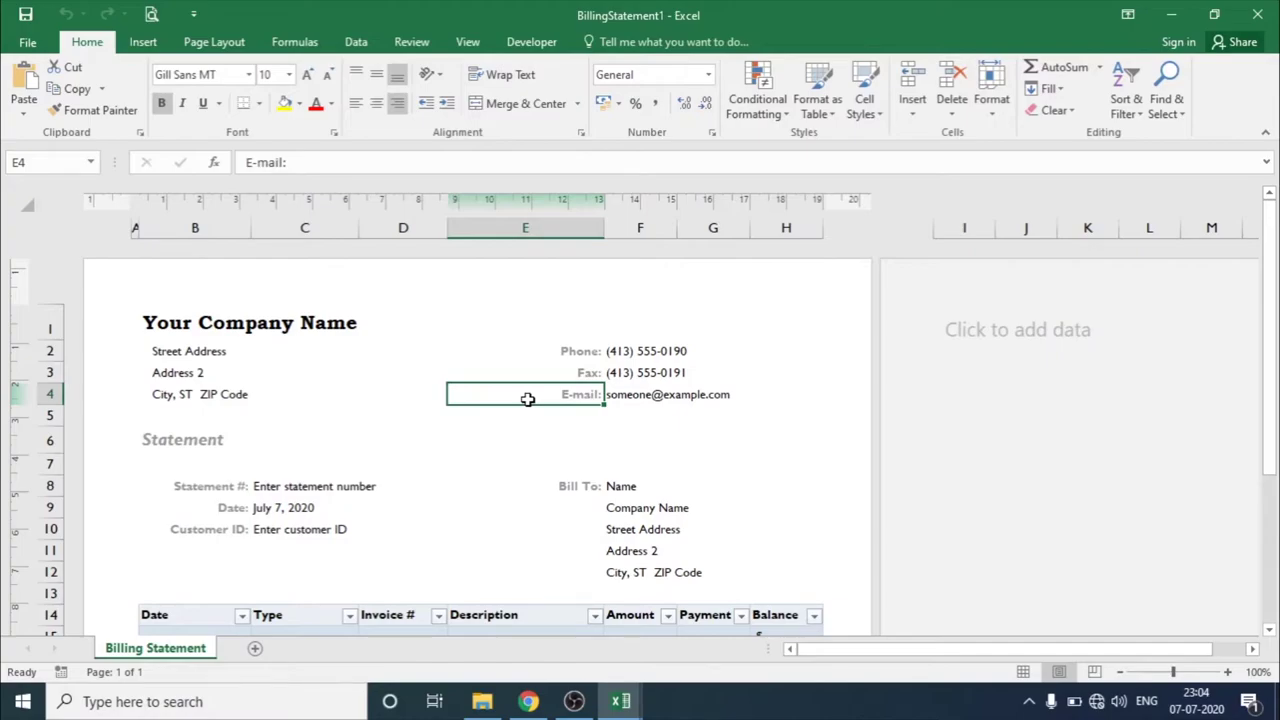
- Switch to the Day 1 workbook and select the Bank Workbook notes cell A28
left_click(608, 704)
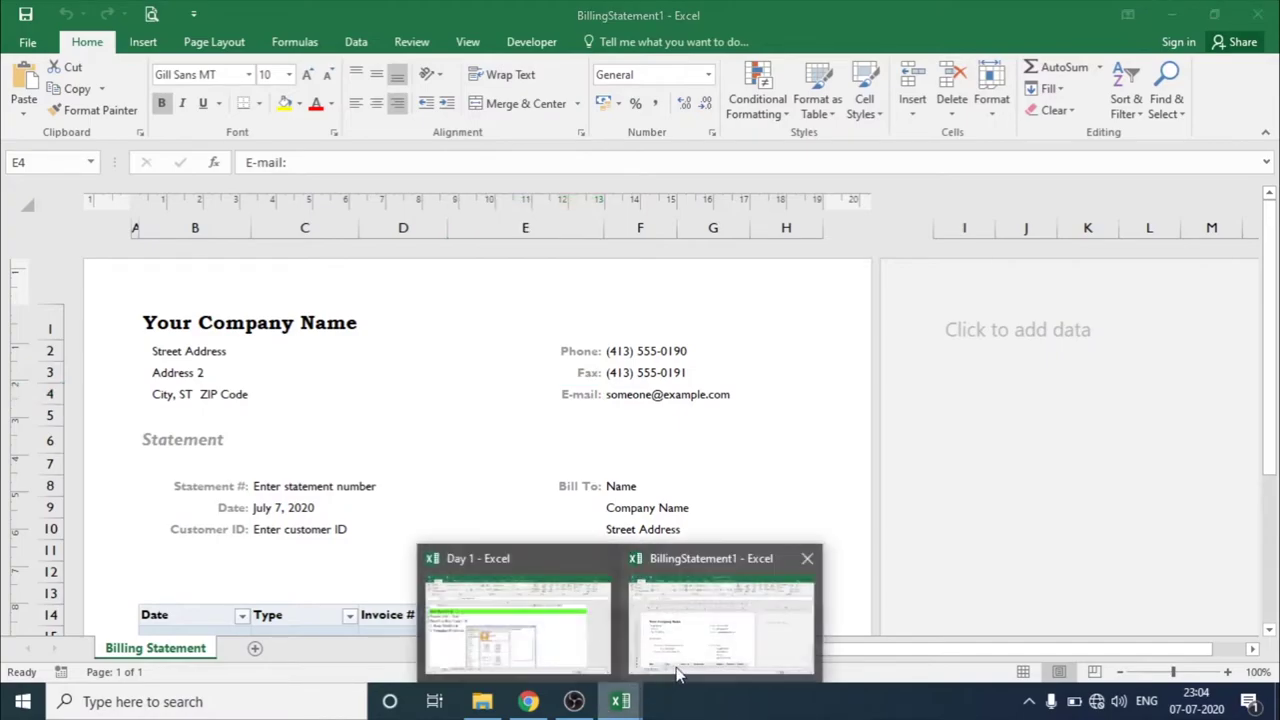
left_click(549, 643)
left_click(261, 320)
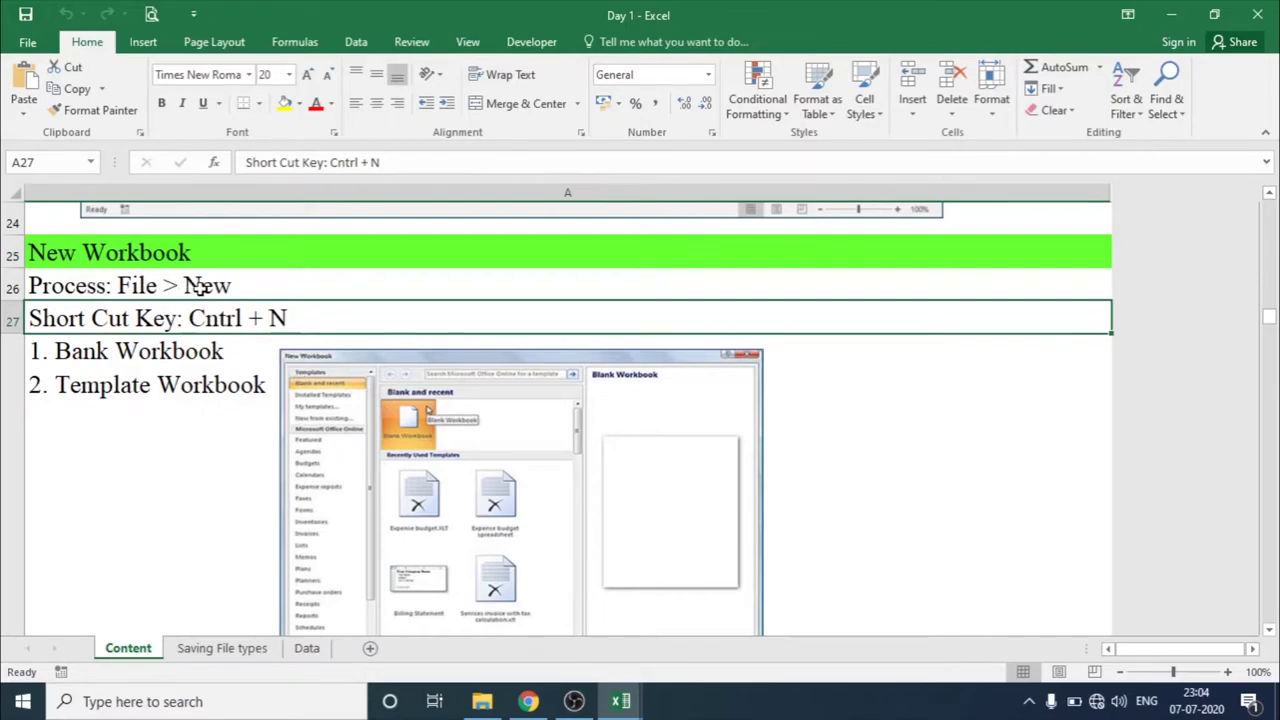
left_click(210, 362)
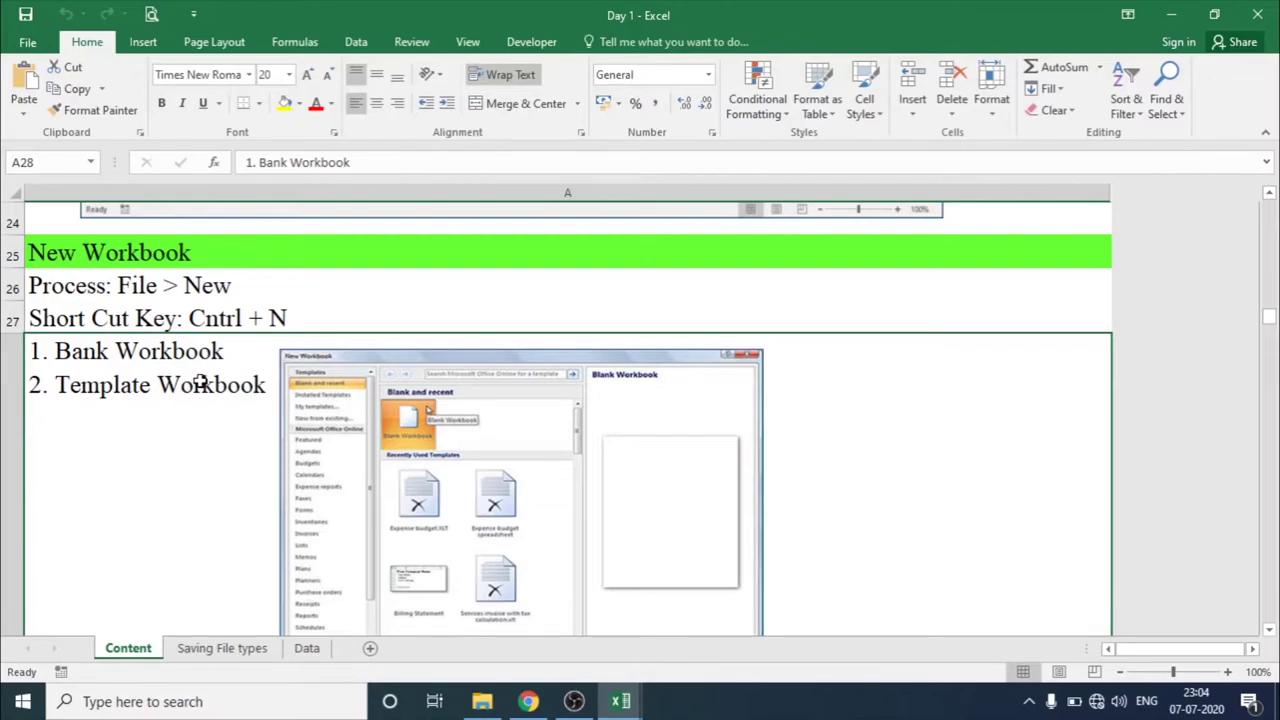
- Step through the New Workbook and Save notes, then show Day 1's Info page
key("Up")
key("Up")
key("Up")
key("Down")
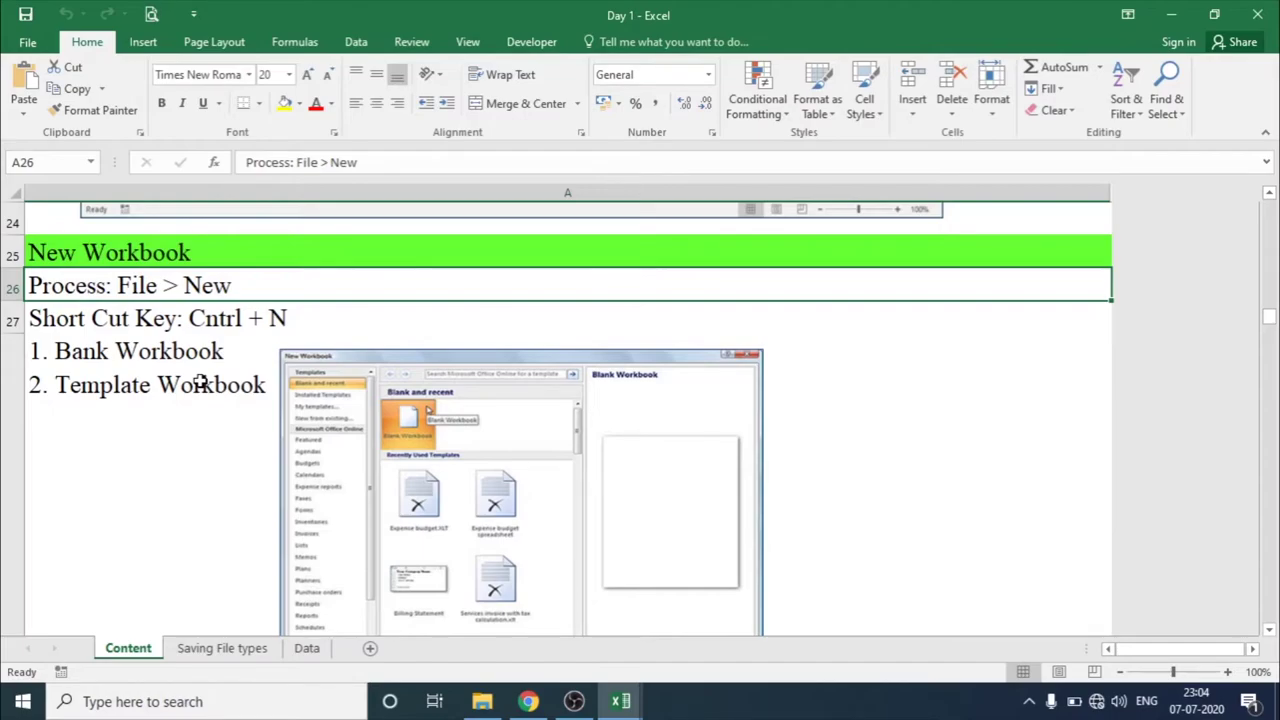
key("Down")
key("Up")
key("Down")
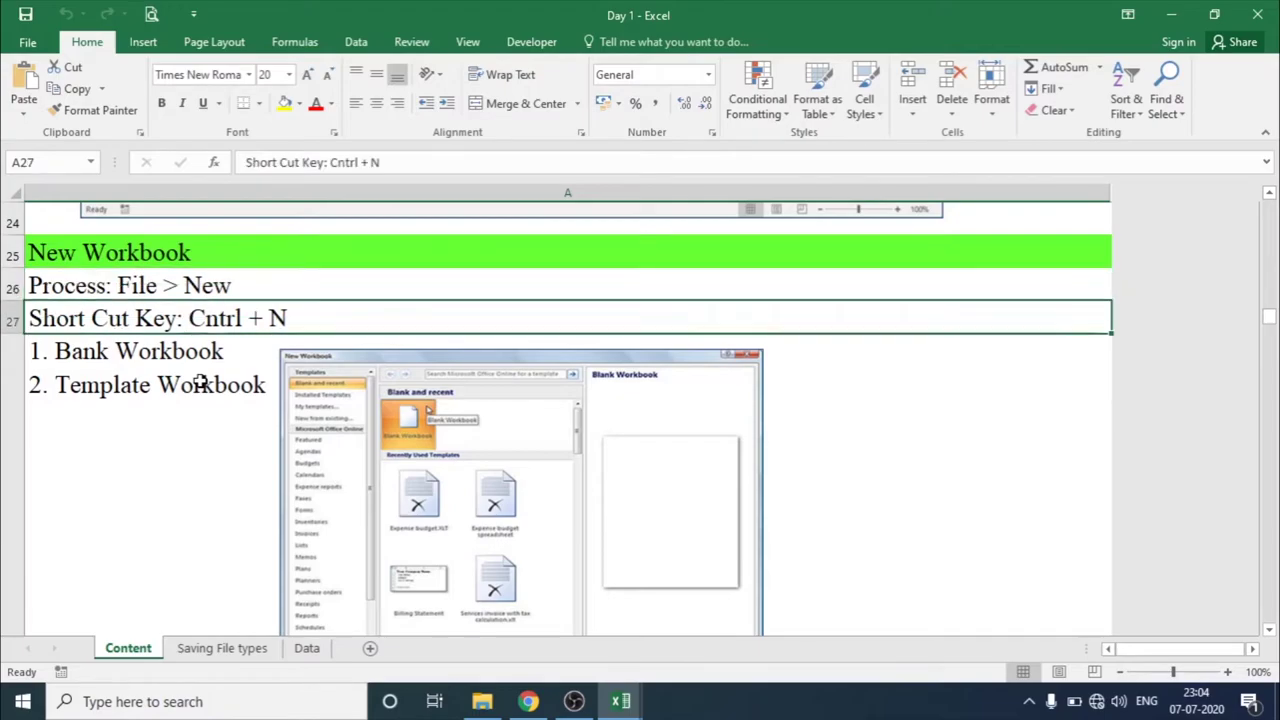
key("Down")
key("Down")
key("Down")
key("Up")
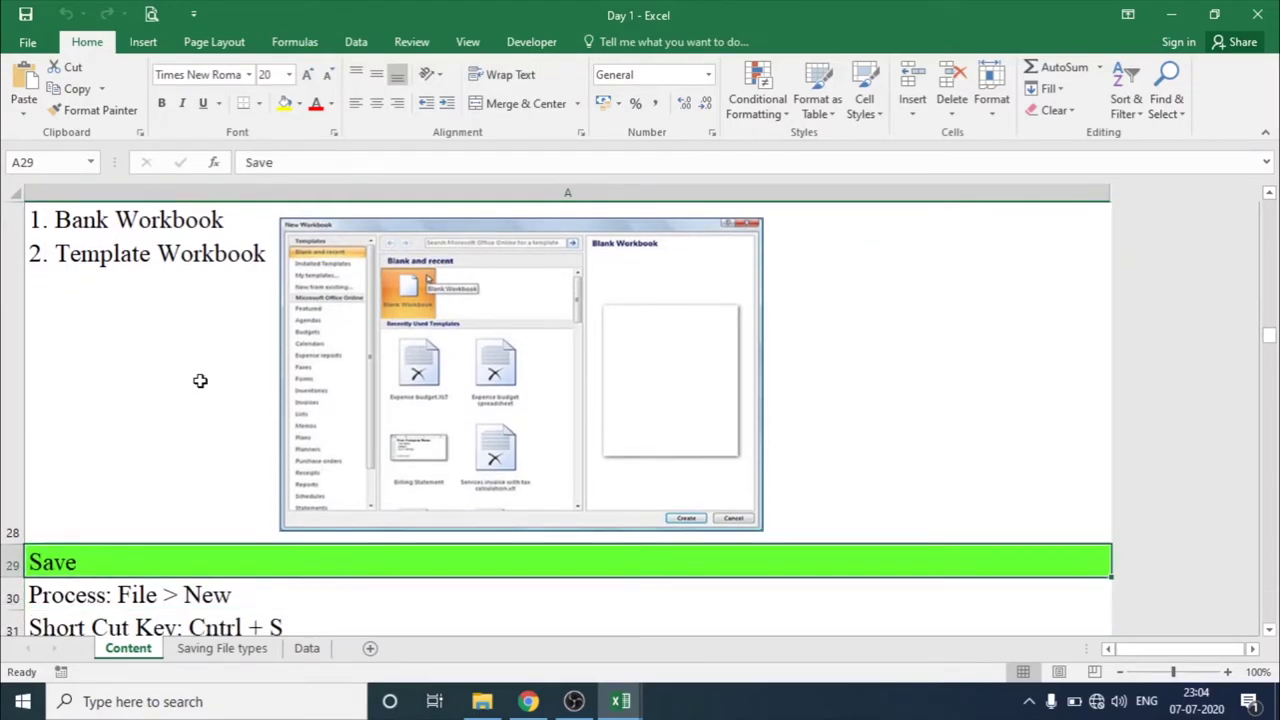
left_click(27, 42)
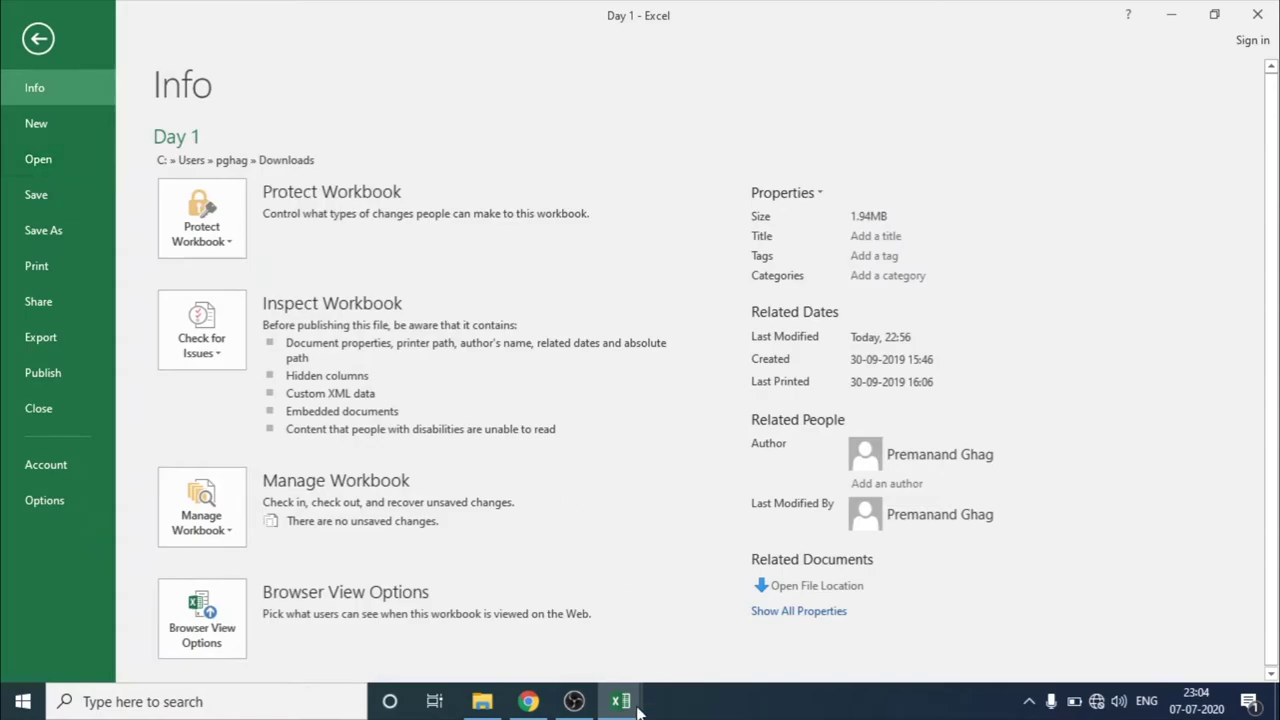
- Switch to the BillingStatement1 workbook and select company name cell C1
mouse_move(620, 700)
left_click(674, 616)
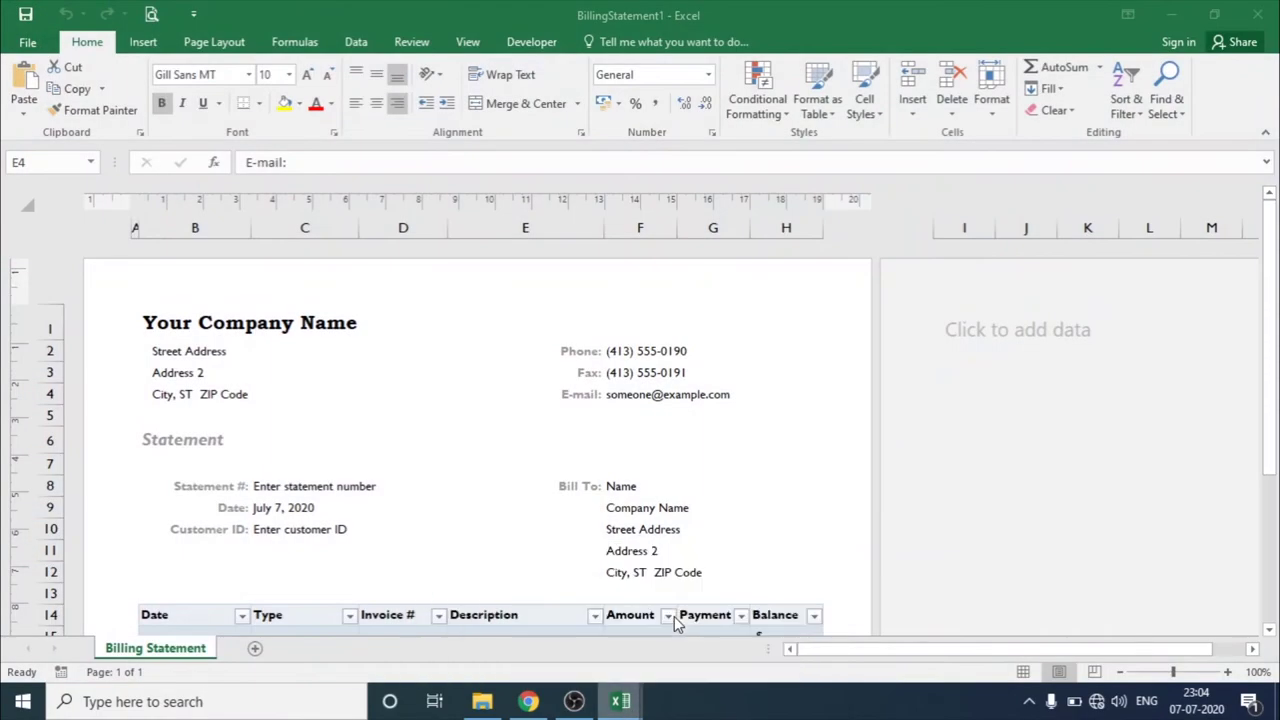
left_click(278, 330)
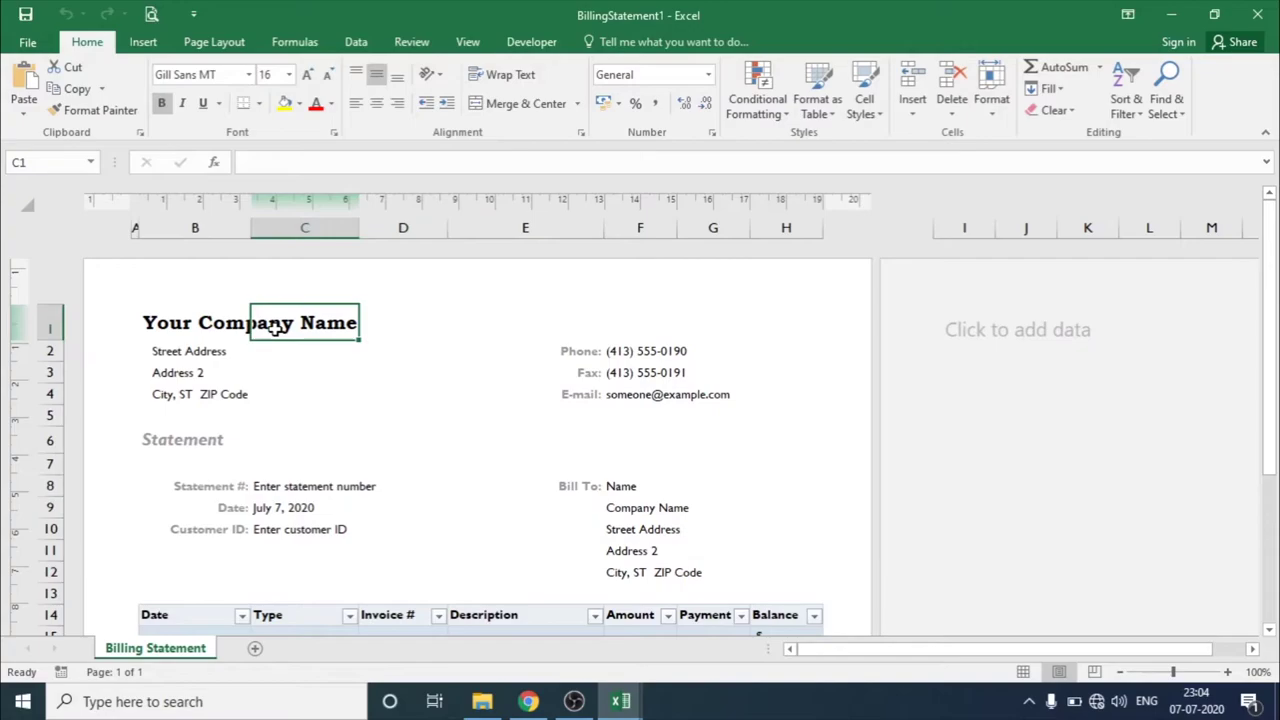
- Save BillingStatement1 to the Desktop under its existing file name
key("ctrl+s")
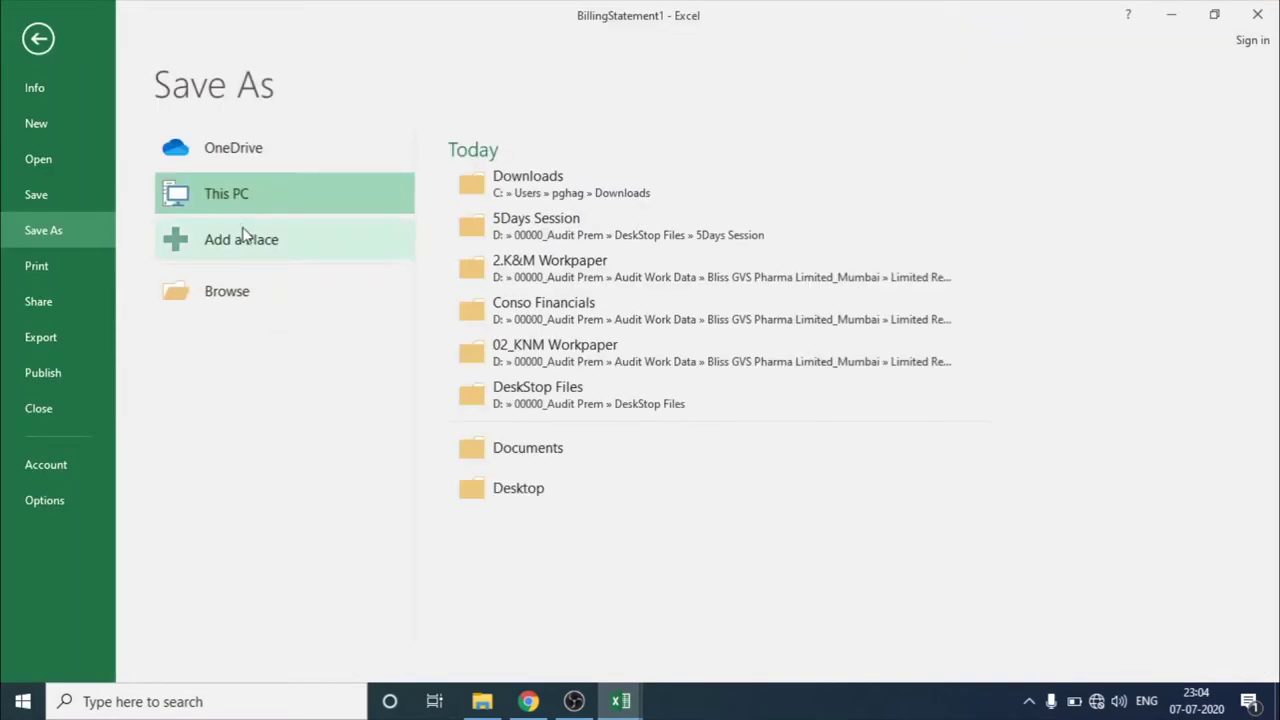
left_click(239, 283)
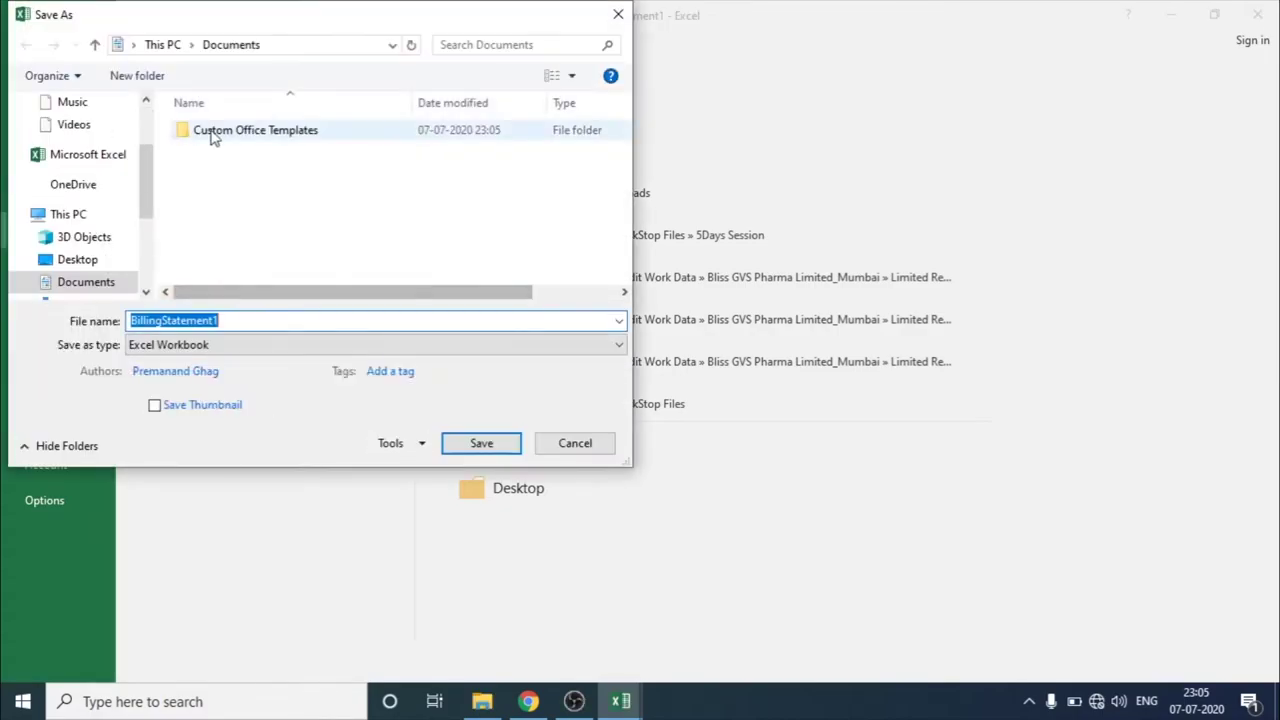
left_click(79, 260)
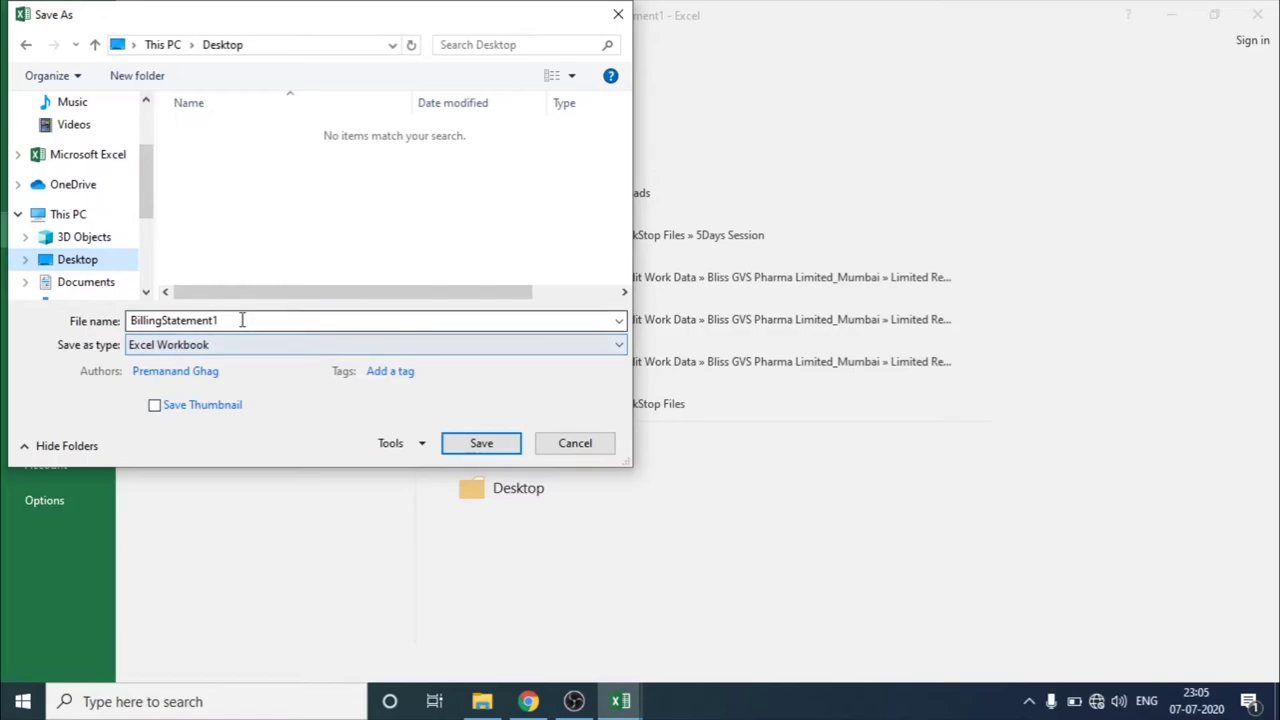
double_click(242, 319)
left_click(500, 437)
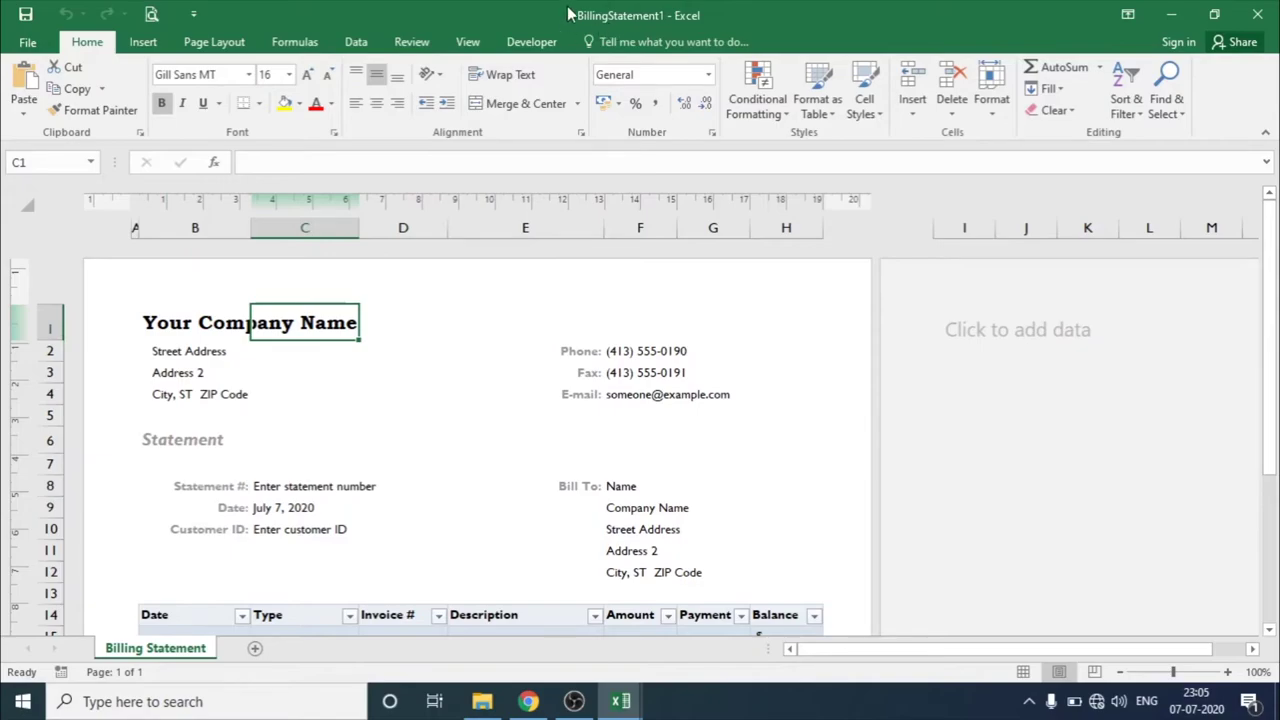
- Return to the Day 1 notes, then reopen its Info page showing no unsaved changes
left_click(299, 356)
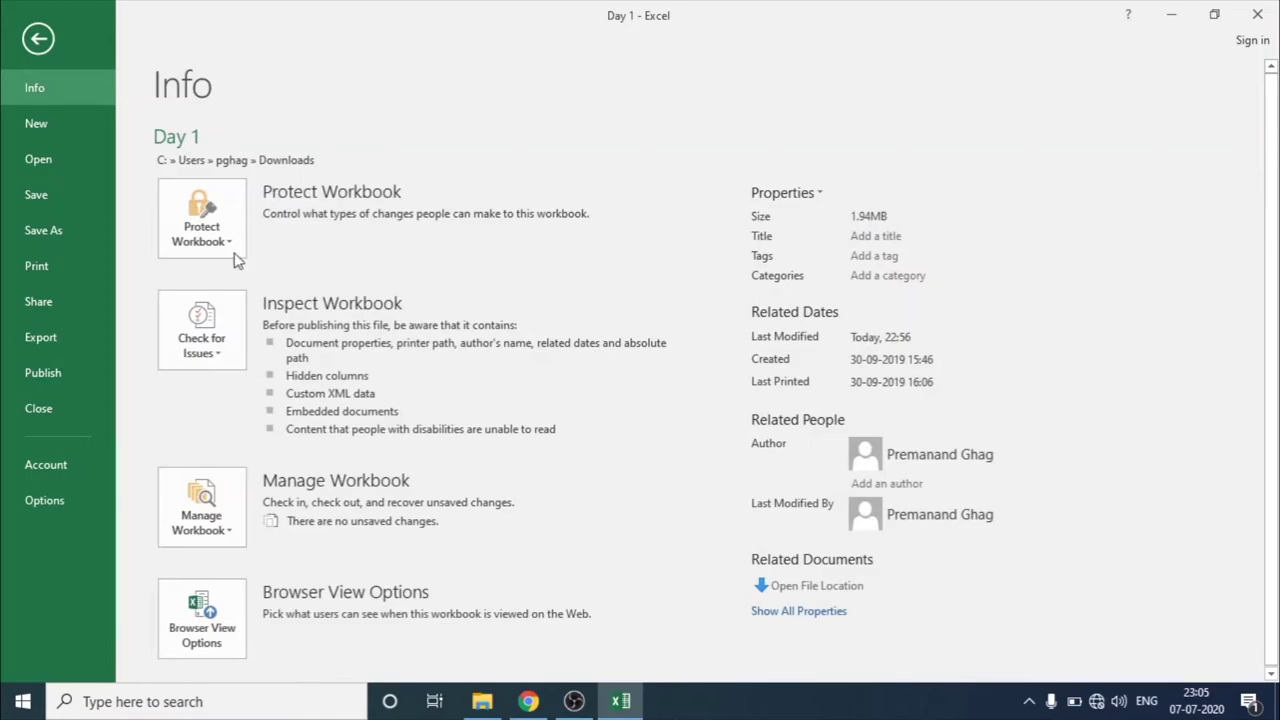
key("Escape")
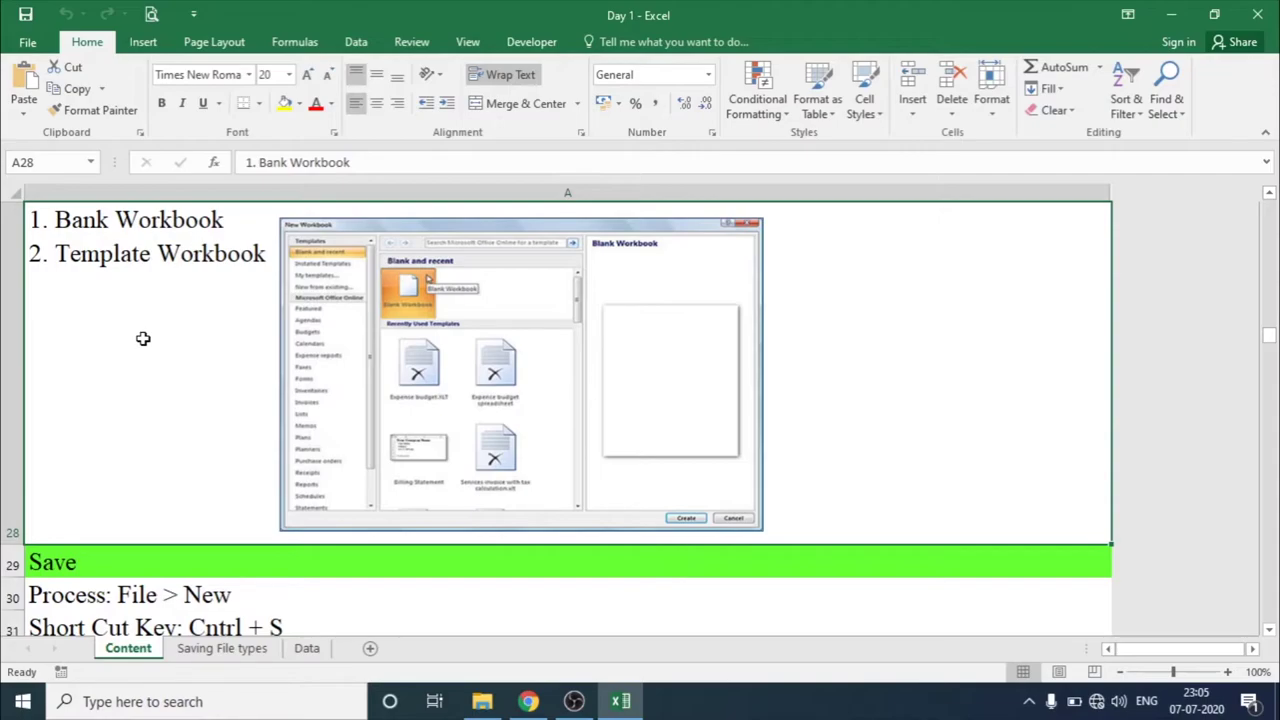
left_click(30, 44)
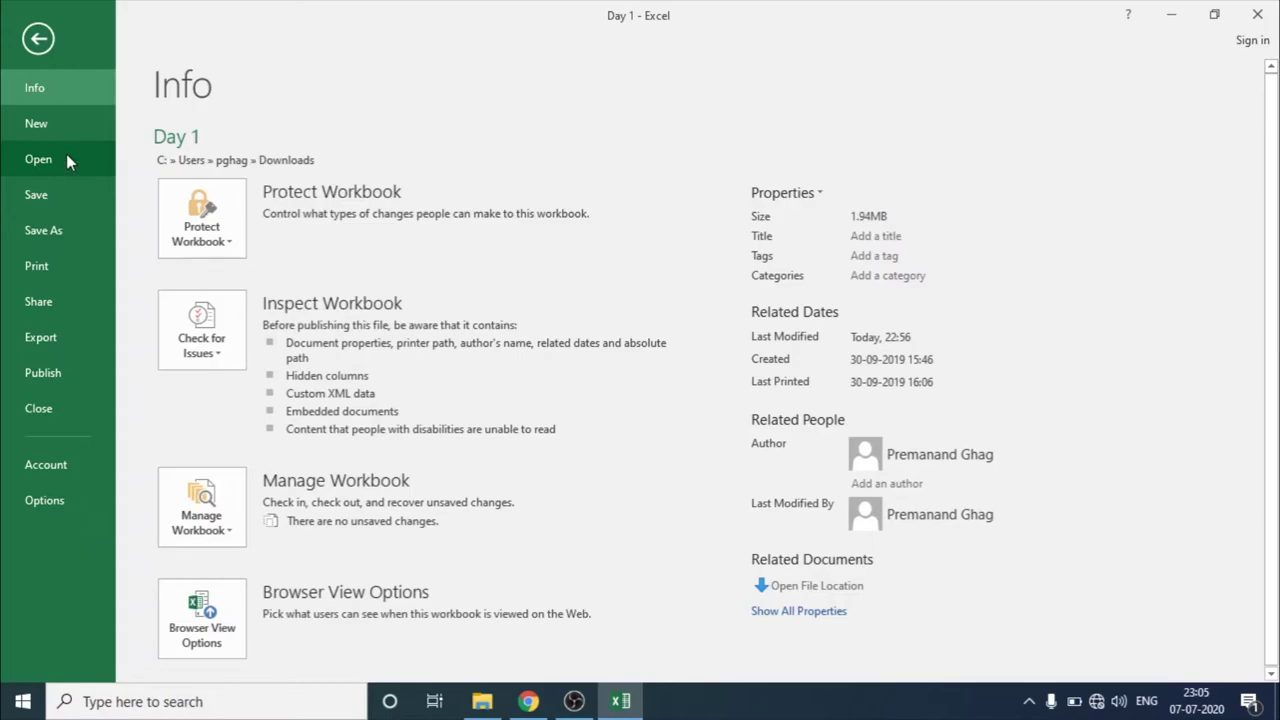
- Open BillingStatement1 from the Desktop folder via File > Open > Browse
left_click(66, 156)
left_click(208, 352)
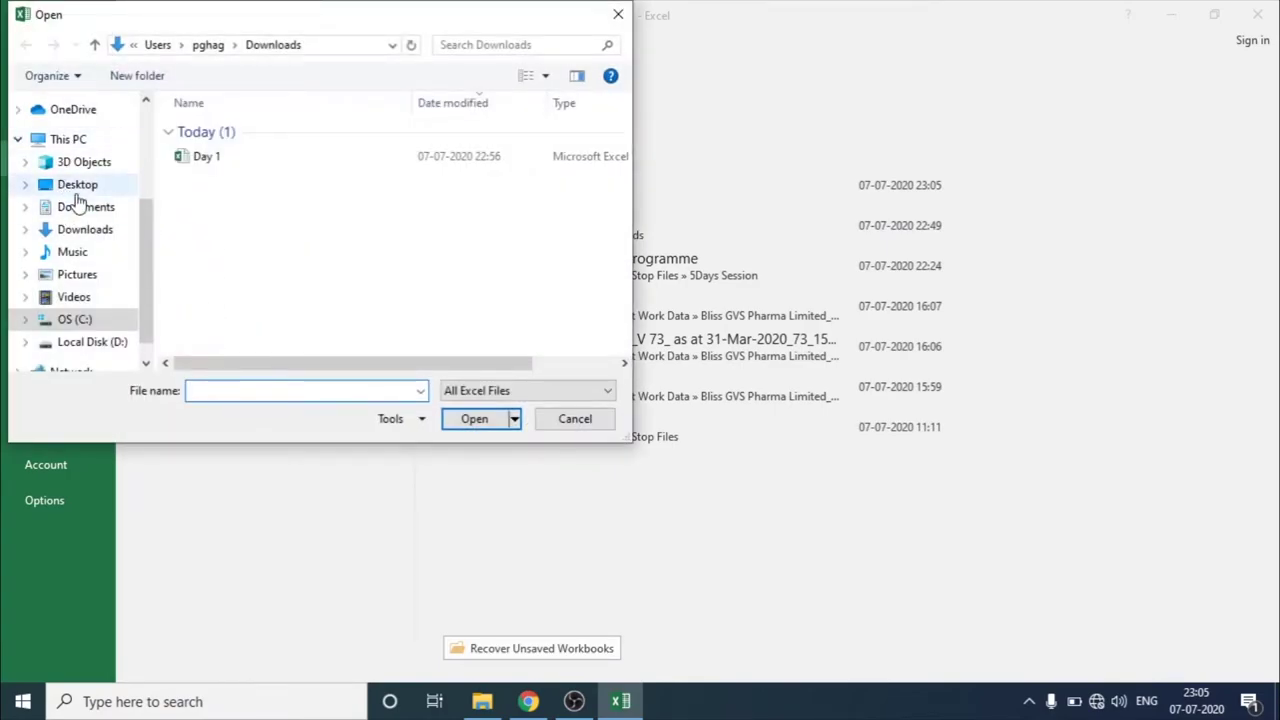
left_click(78, 185)
left_click(214, 140)
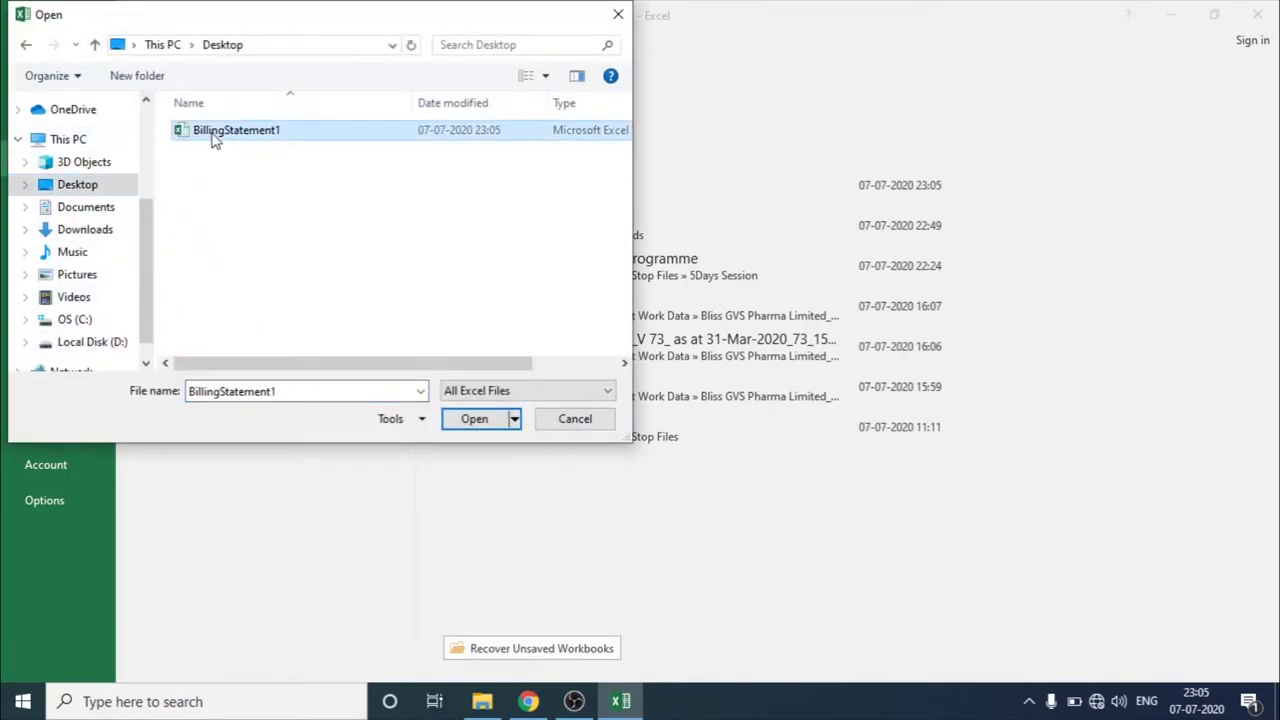
left_click(472, 418)
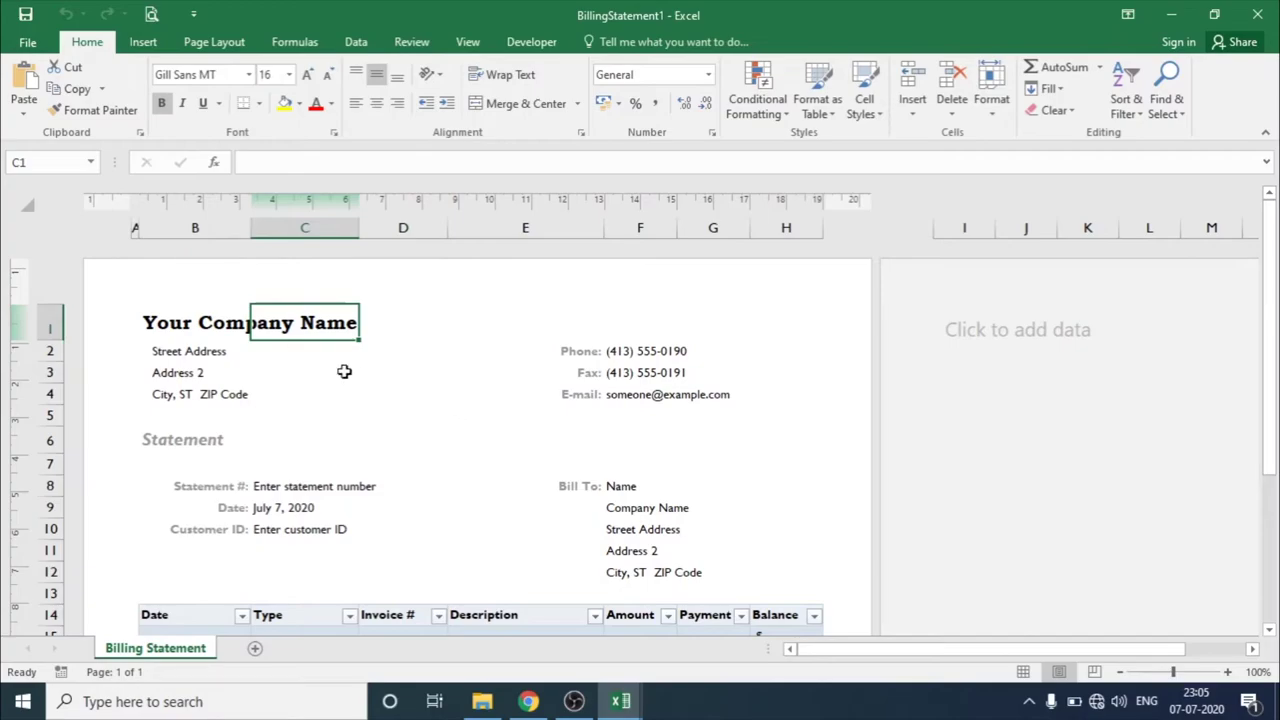
- Check BillingStatement1's Info page, then return to the sheet and select cells C2 and C1
left_click(27, 45)
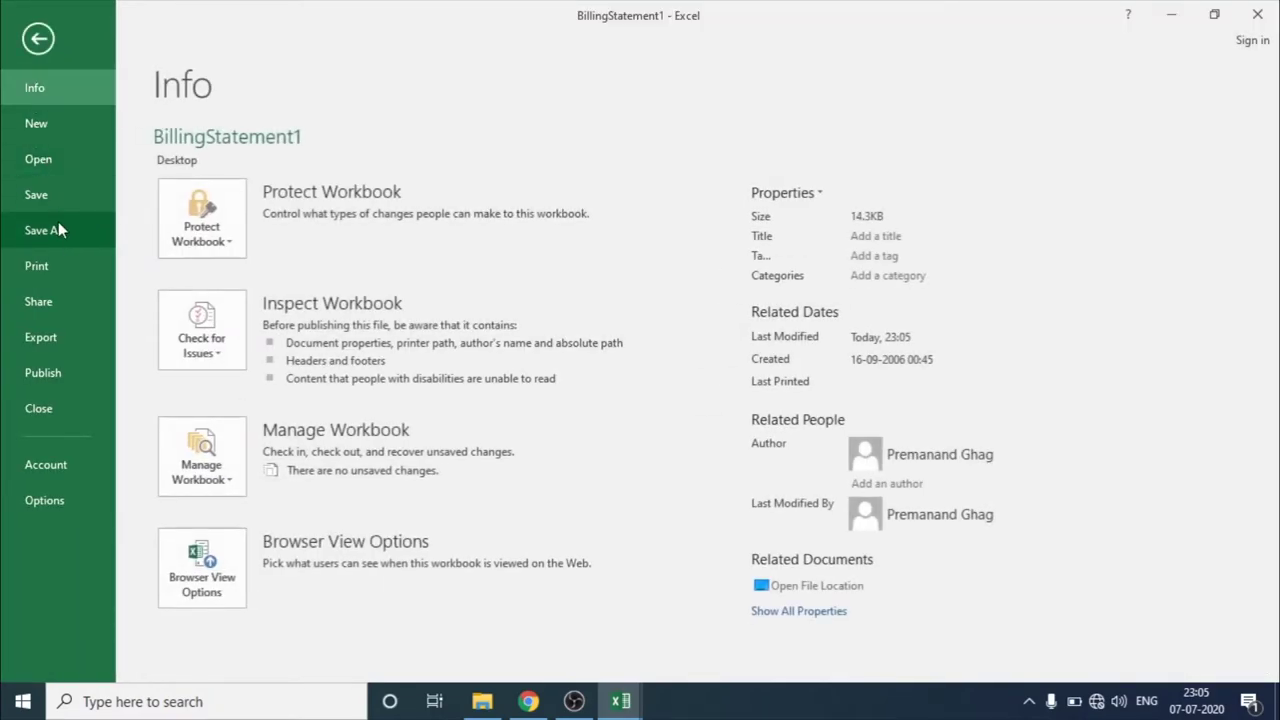
key("Escape")
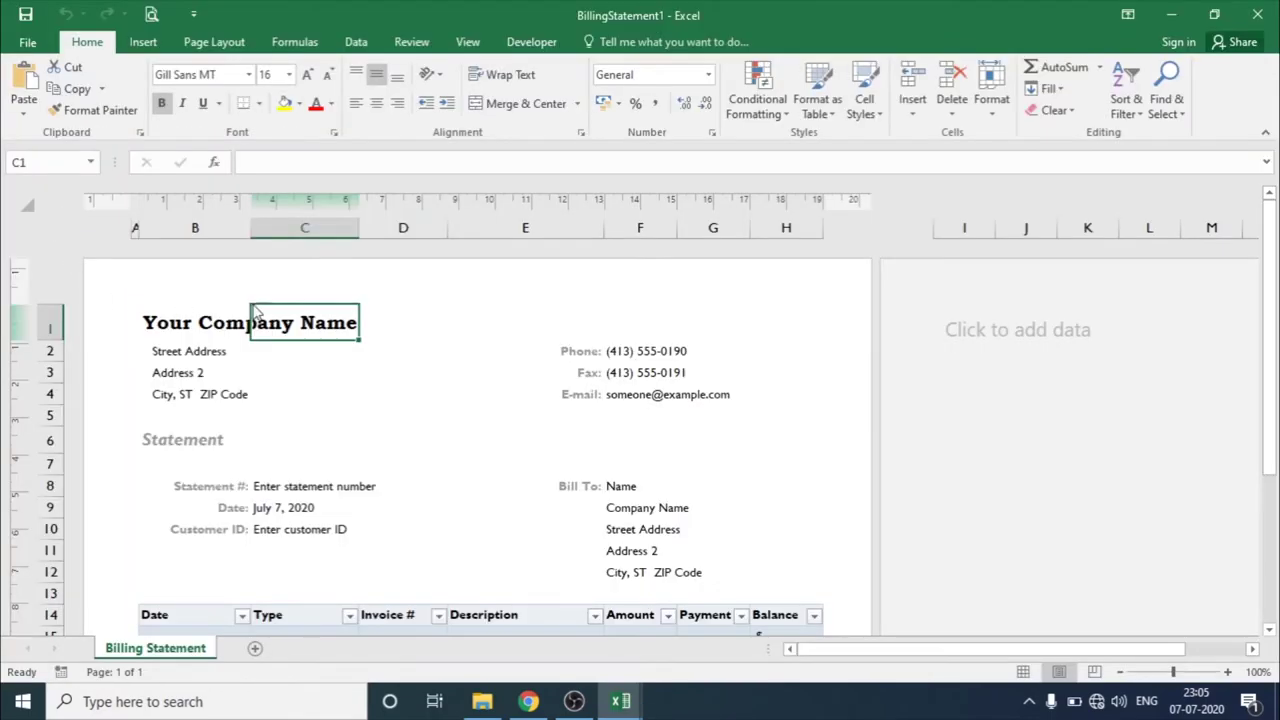
left_click(328, 354)
left_click(288, 326)
- Save a copy on the Desktop with the file name changed to BillingStatement2
left_click(35, 42)
left_click(43, 231)
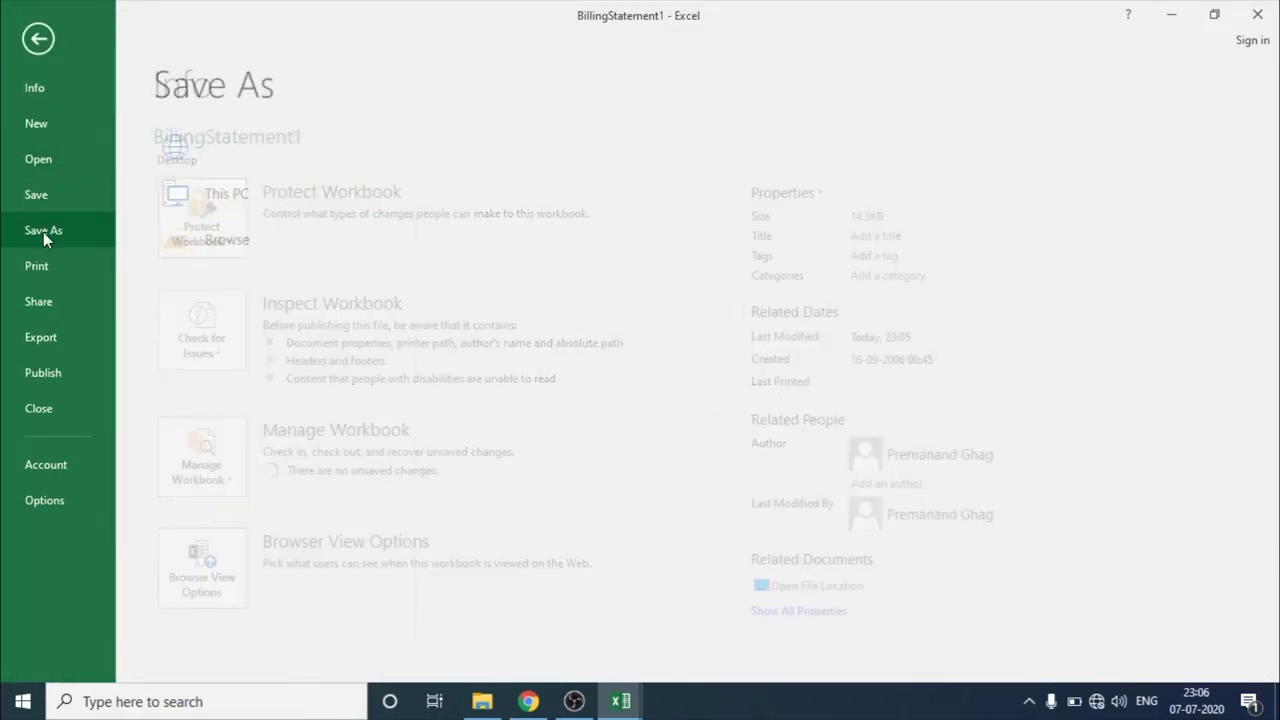
left_click(213, 303)
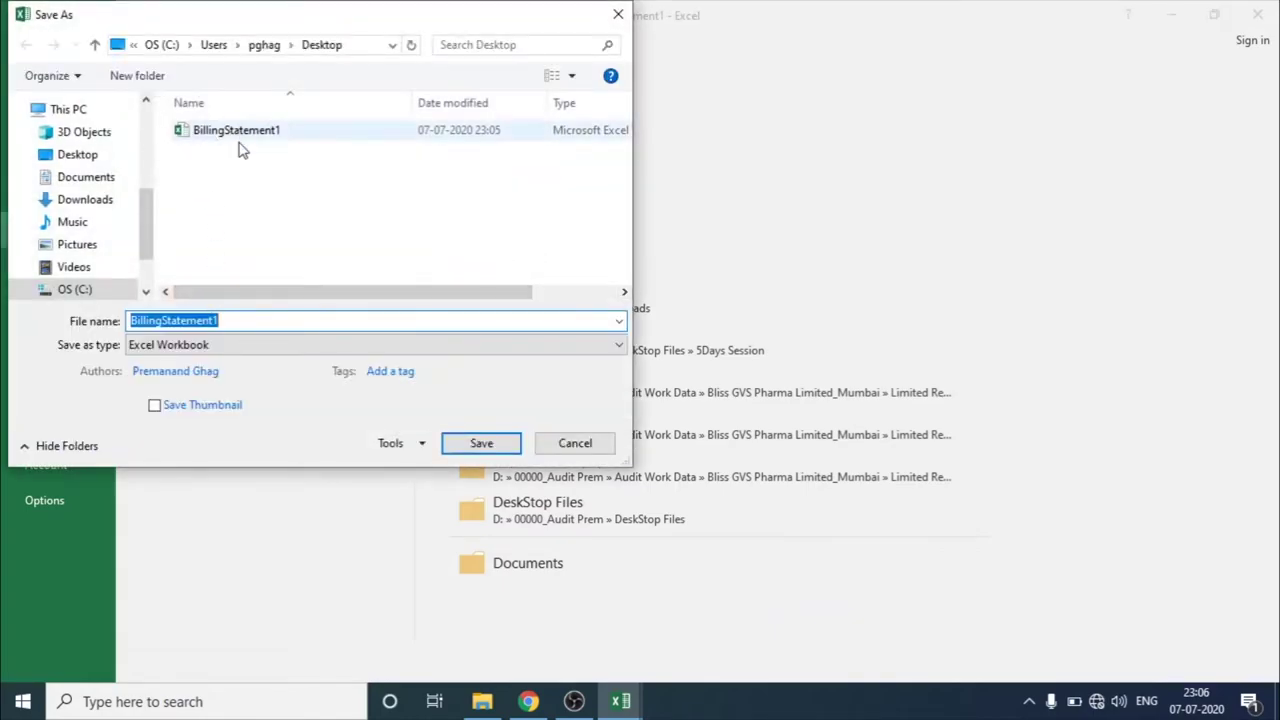
left_click(248, 319)
key("BackSpace")
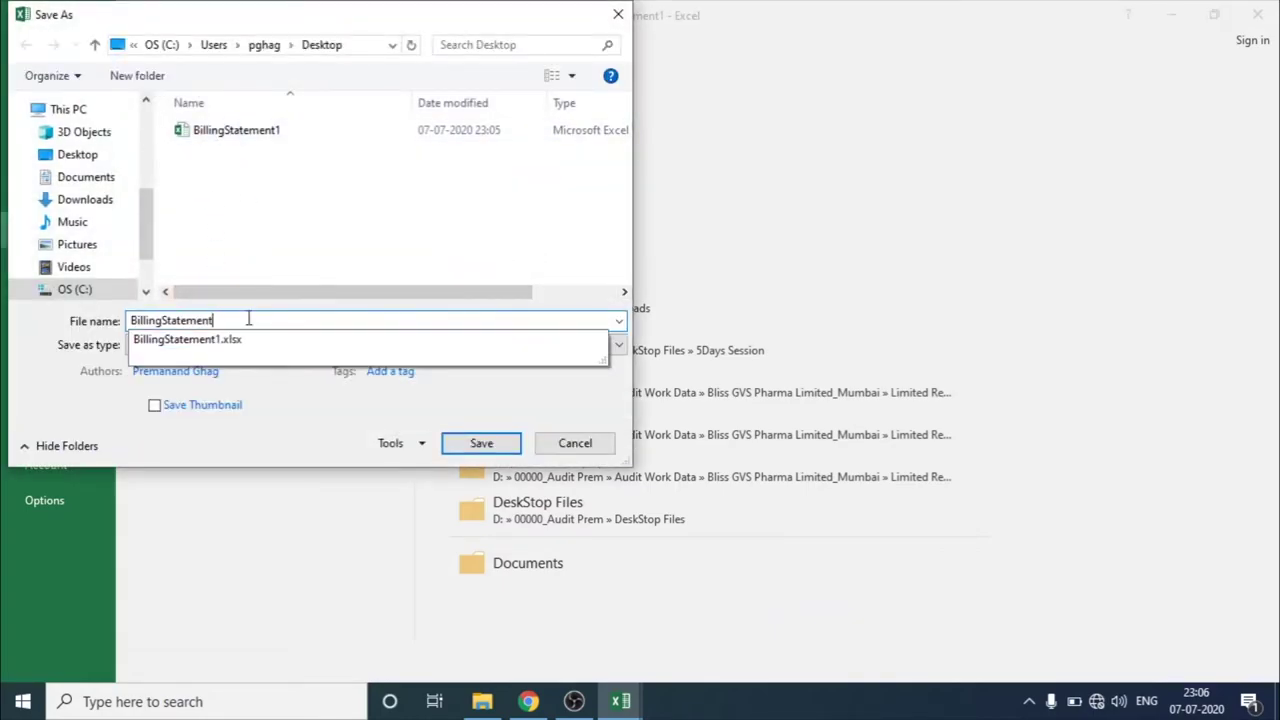
type("2")
left_click(491, 447)
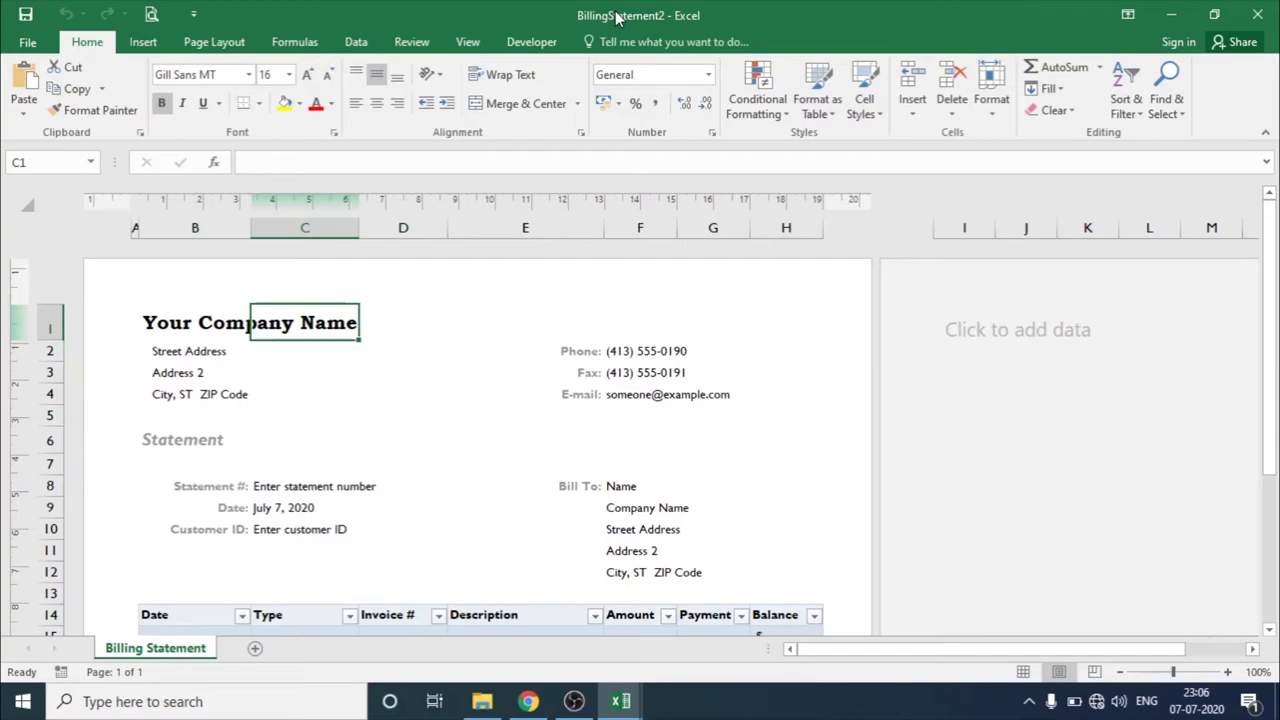
- On the desktop, drag the billing statement file beside the other, select BillingStatement2, and return to Excel
key("super+d")
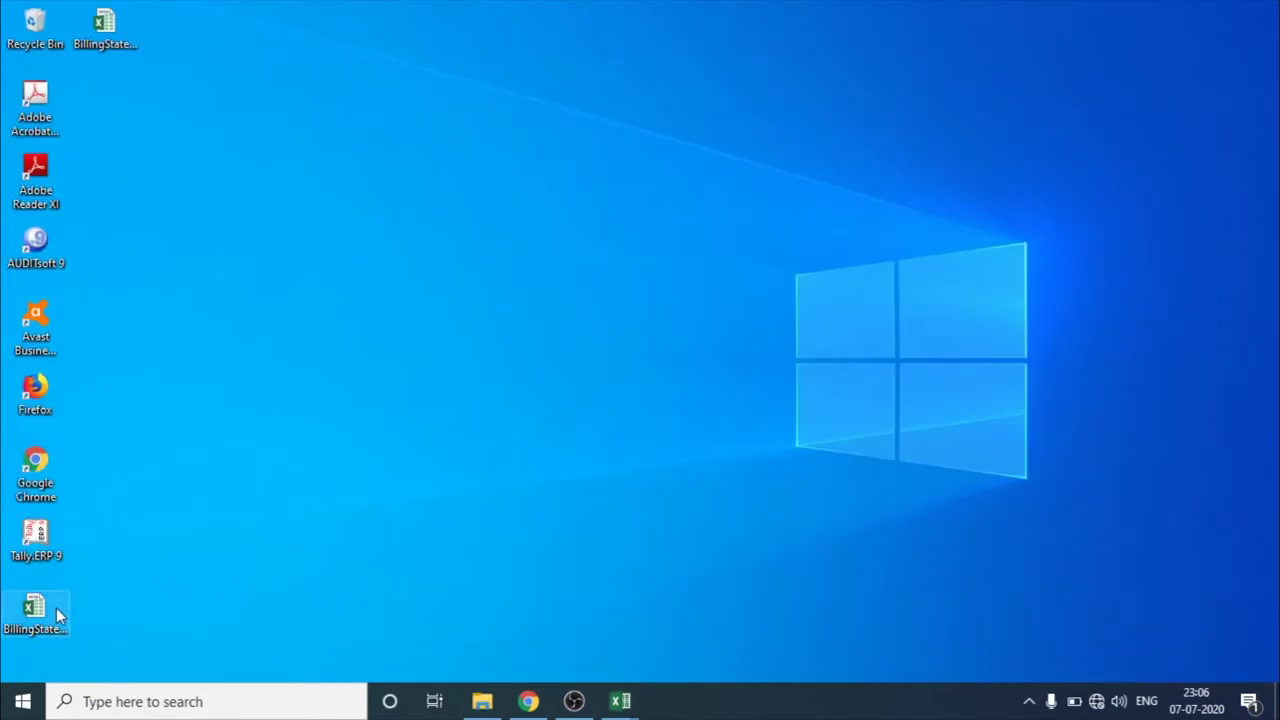
left_click_drag(56, 608, 190, 30)
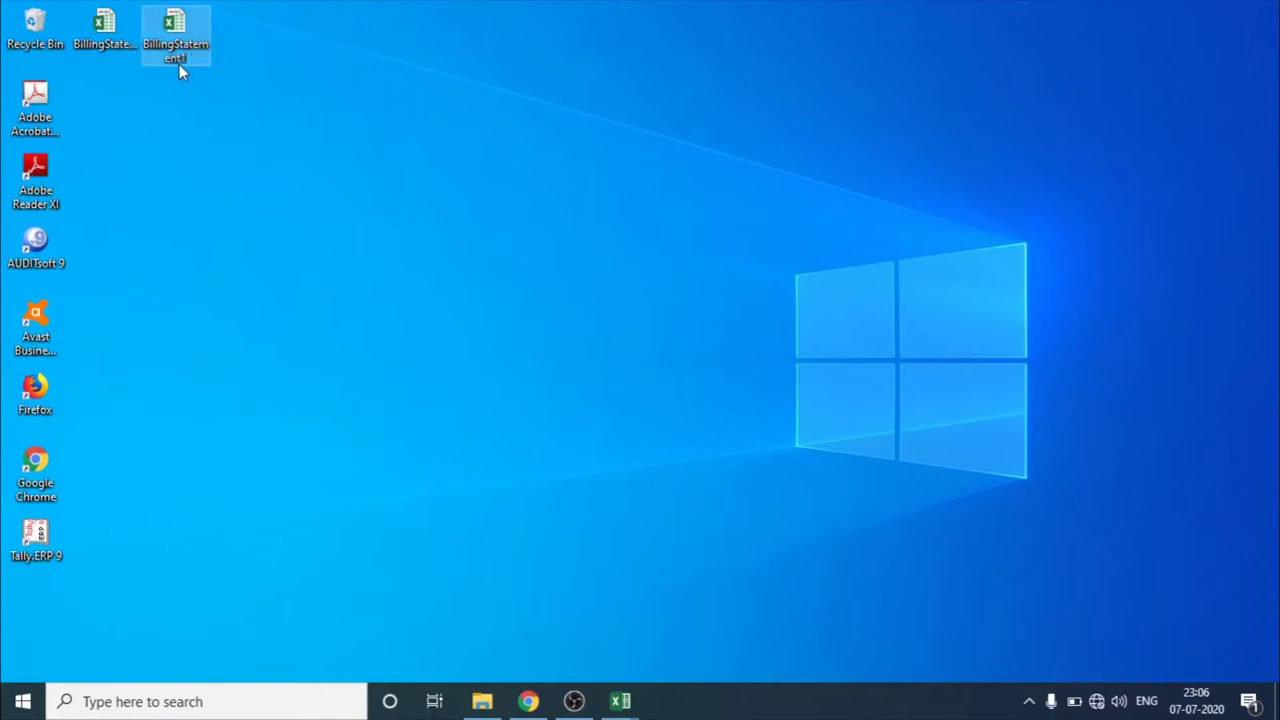
left_click(104, 38)
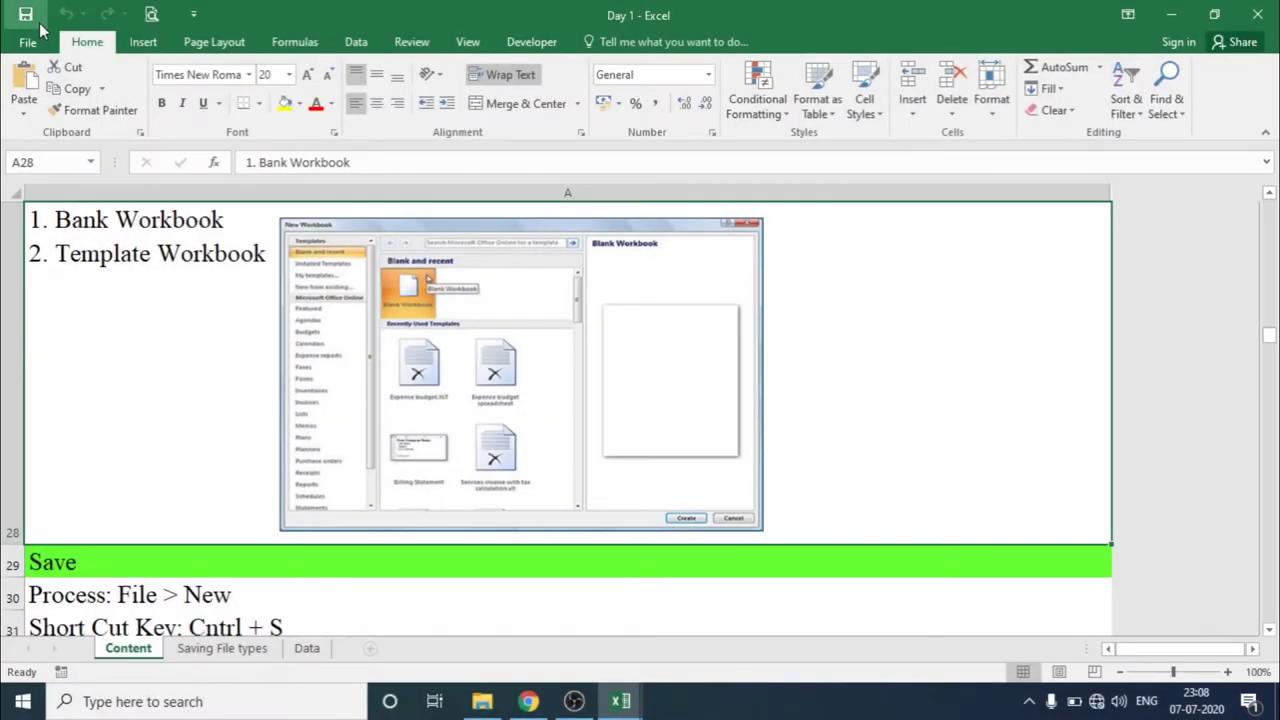
left_click(38, 40)
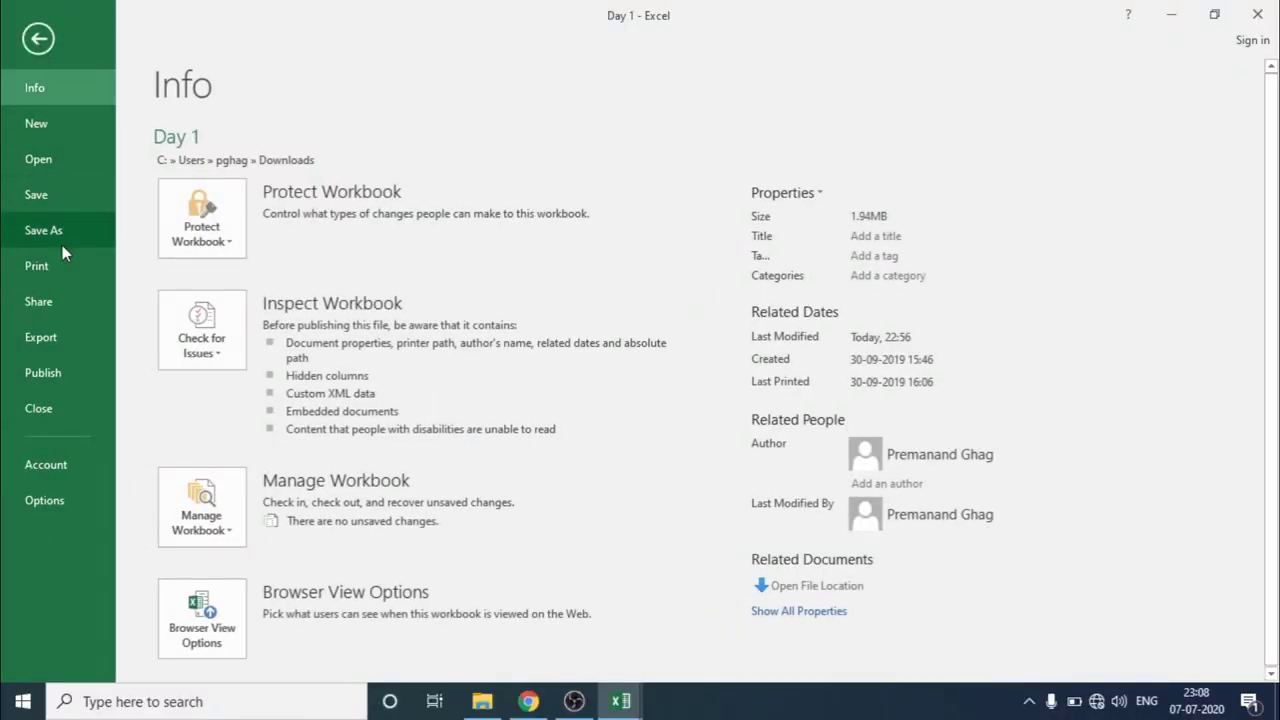
- Preview the Day 1 workbook's print layout, then go back to the sheet
left_click(60, 267)
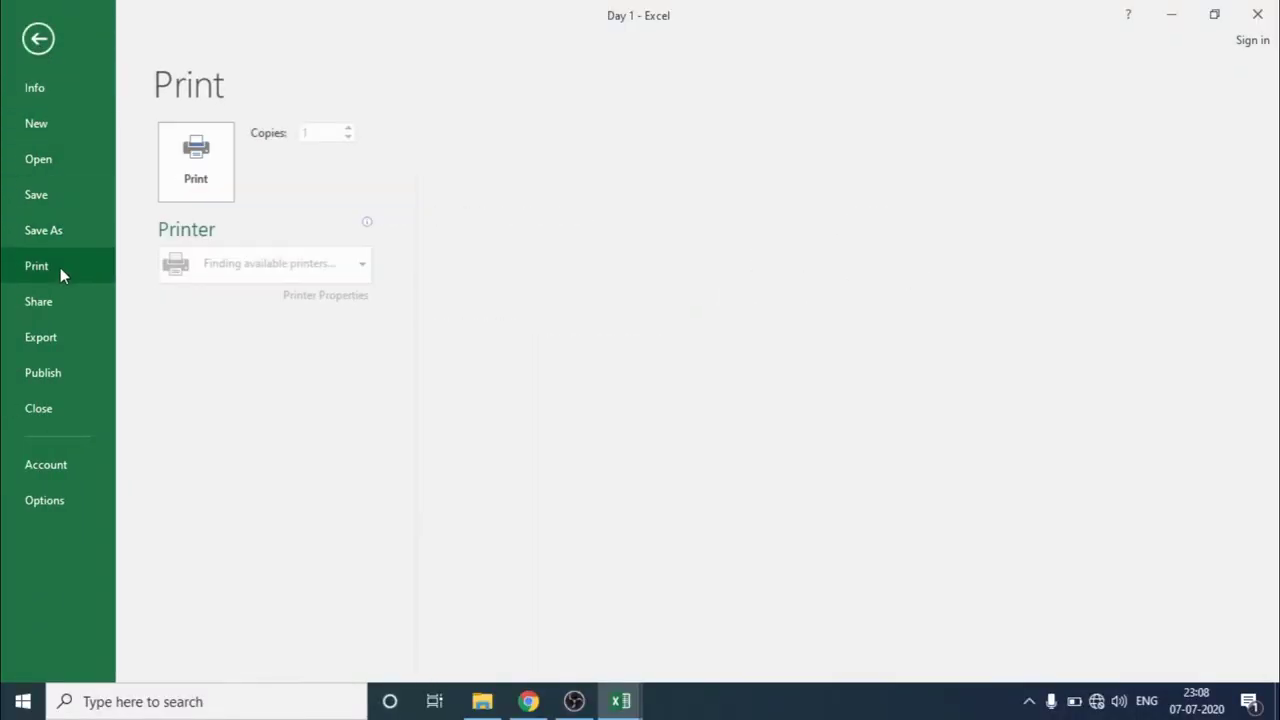
left_click(845, 395)
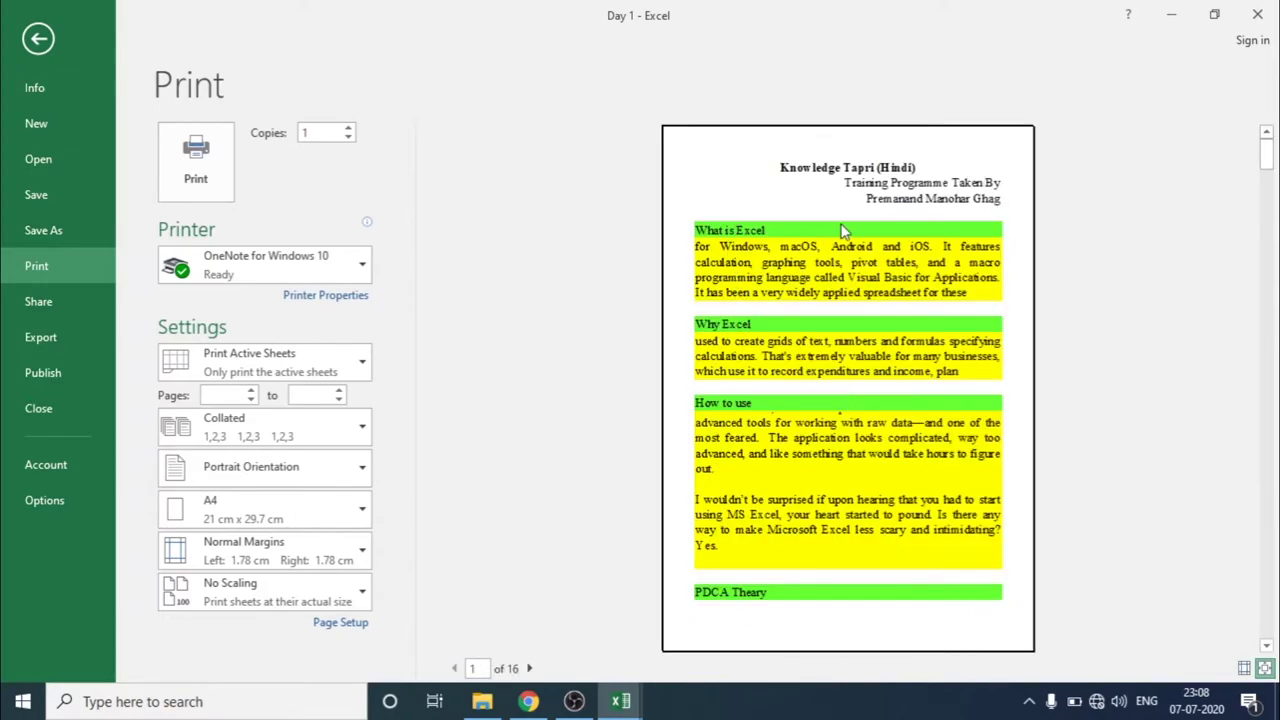
key("Escape")
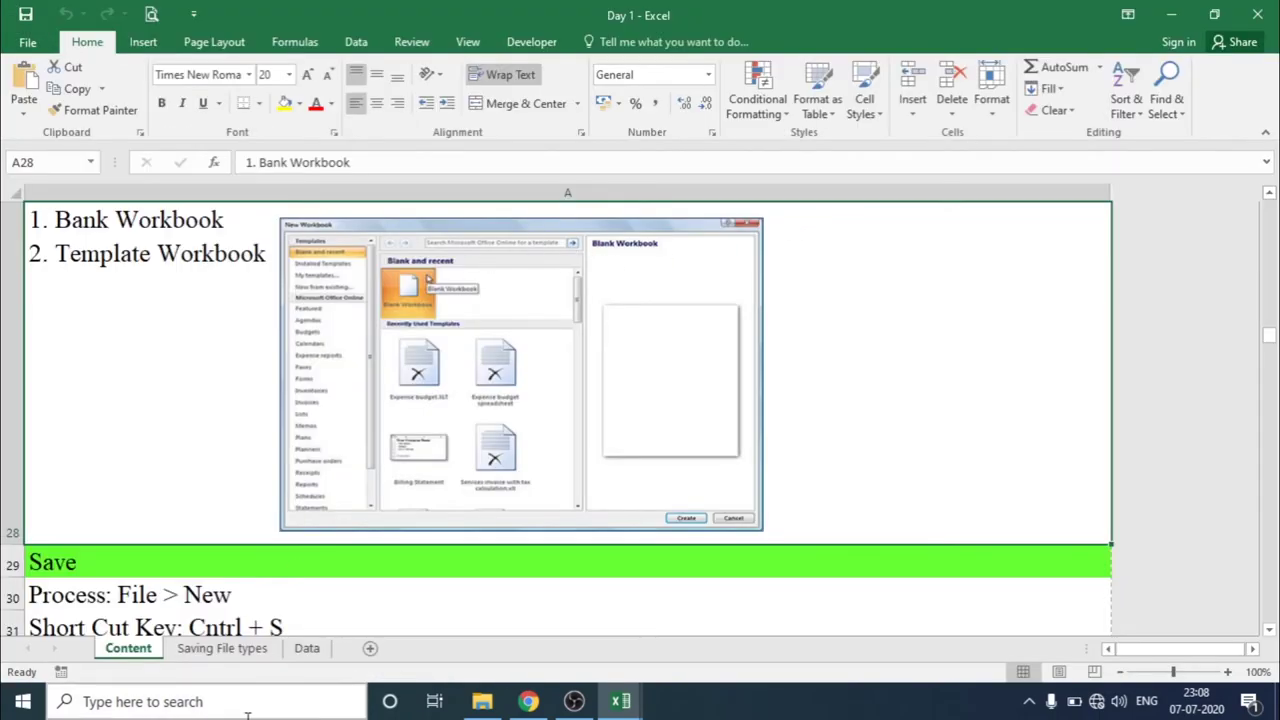
- Switch to BillingStatement2 and preview it printing on a single Letter page
mouse_move(622, 705)
left_click(683, 626)
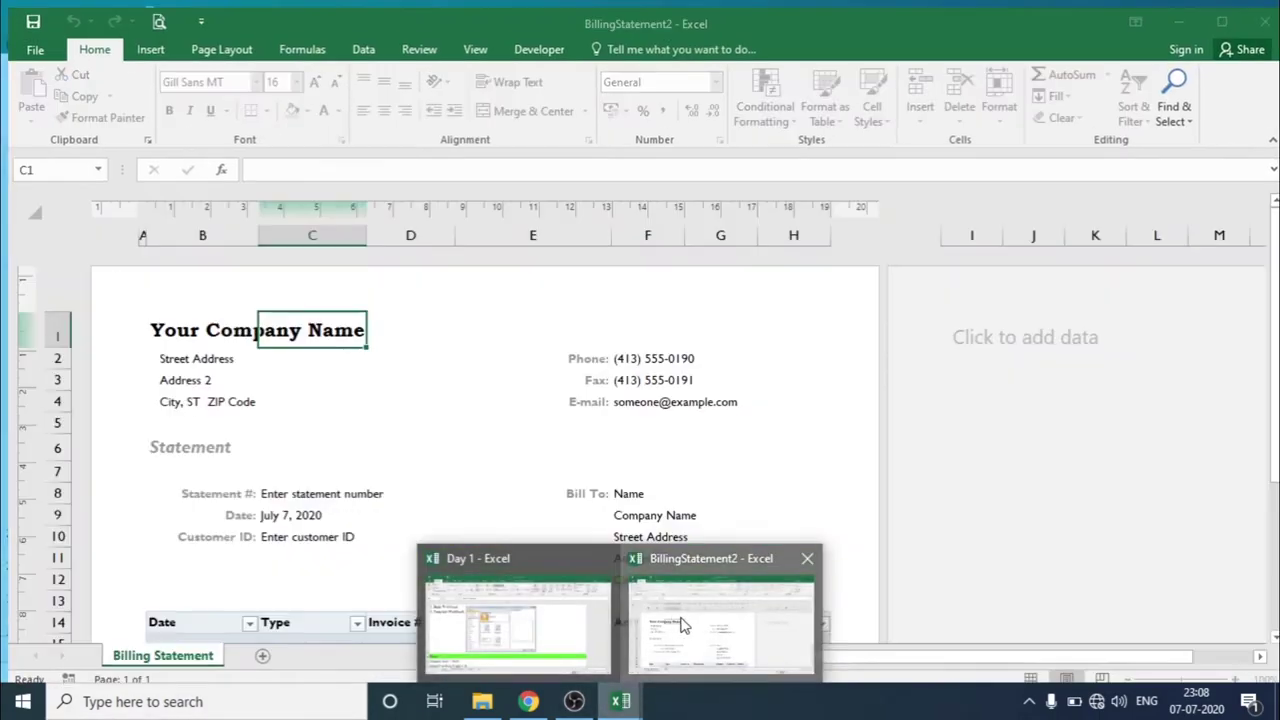
left_click(345, 378)
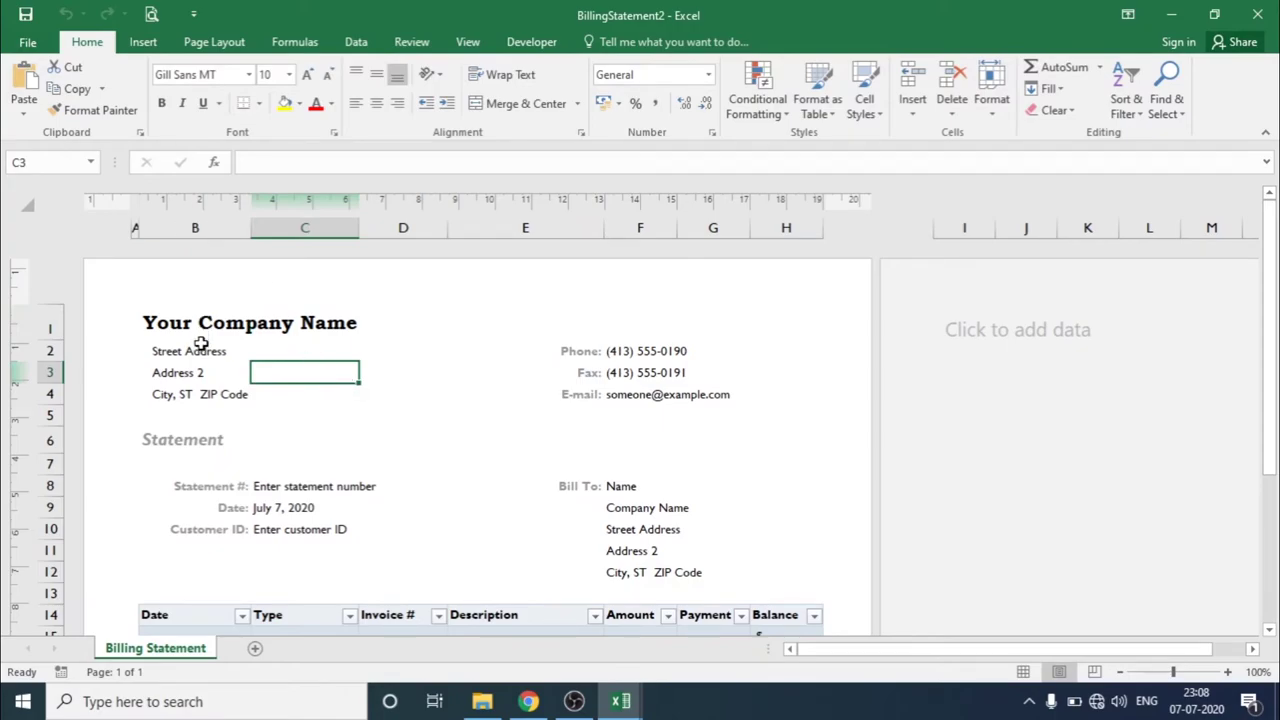
left_click(28, 42)
left_click(72, 266)
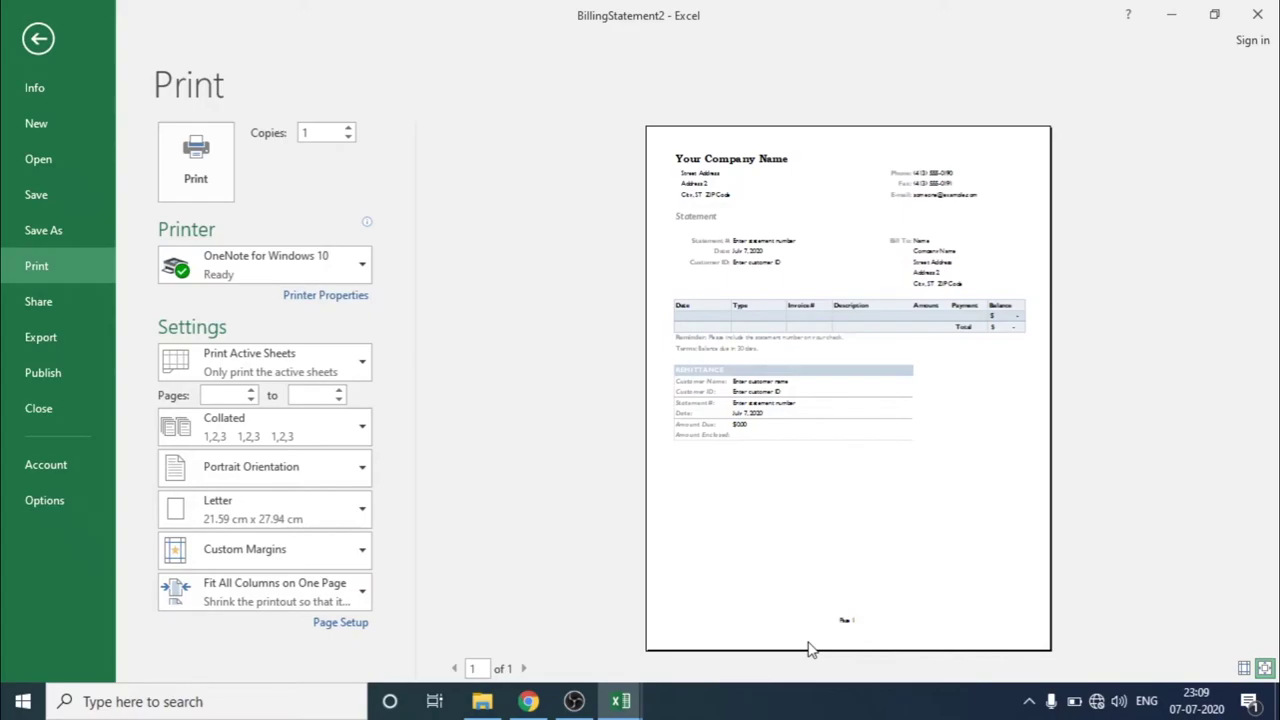
key("Escape")
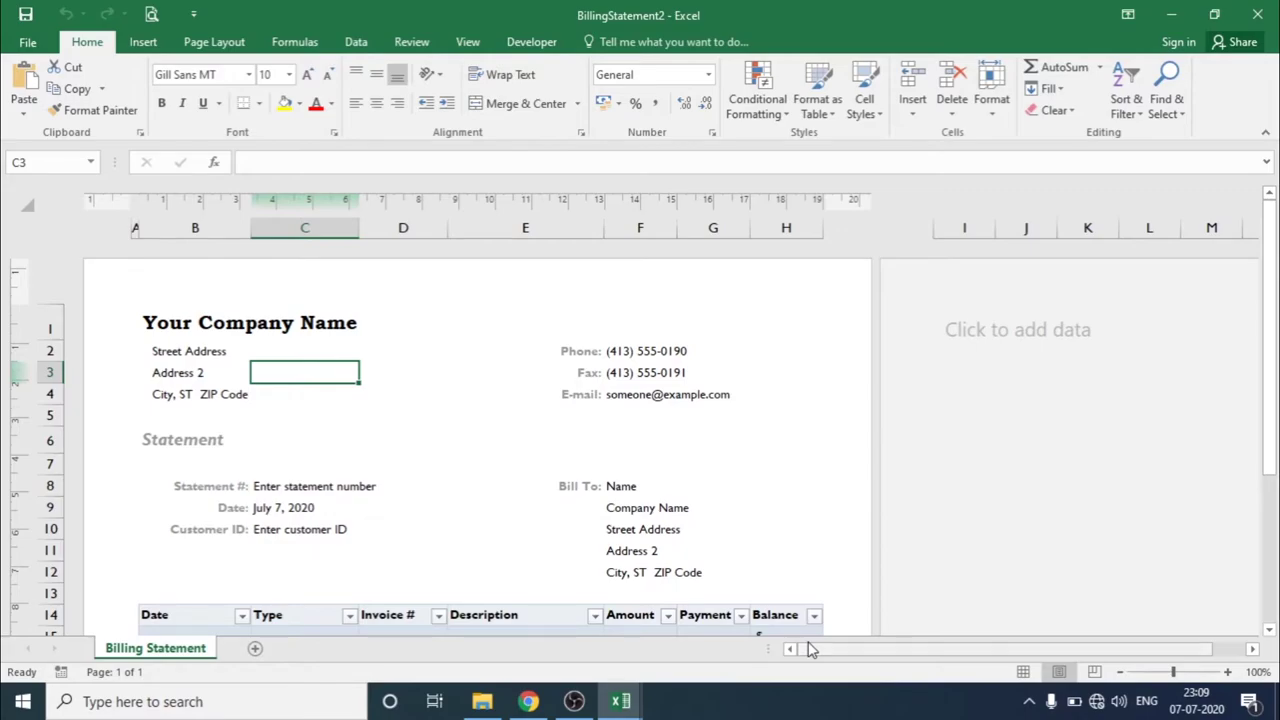
- Review BillingStatement2's Share options, then show Export's Create PDF/XPS and Change File Type choices
left_click(28, 42)
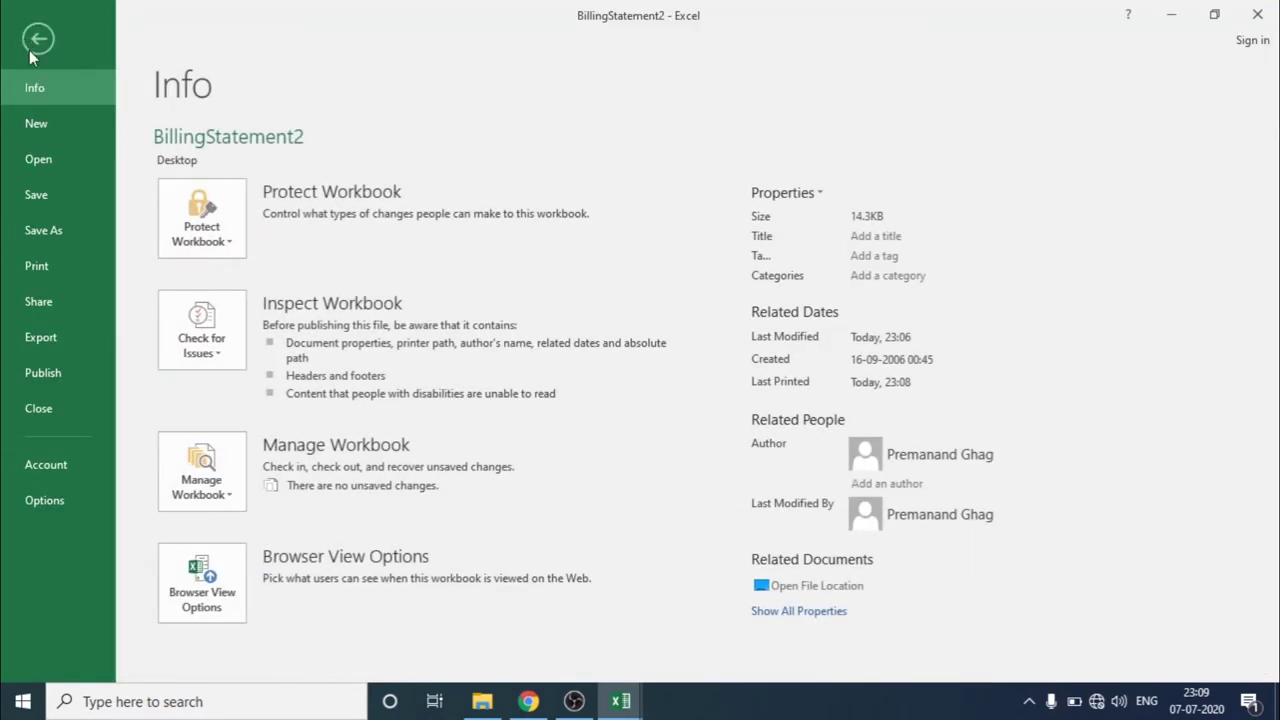
left_click(70, 303)
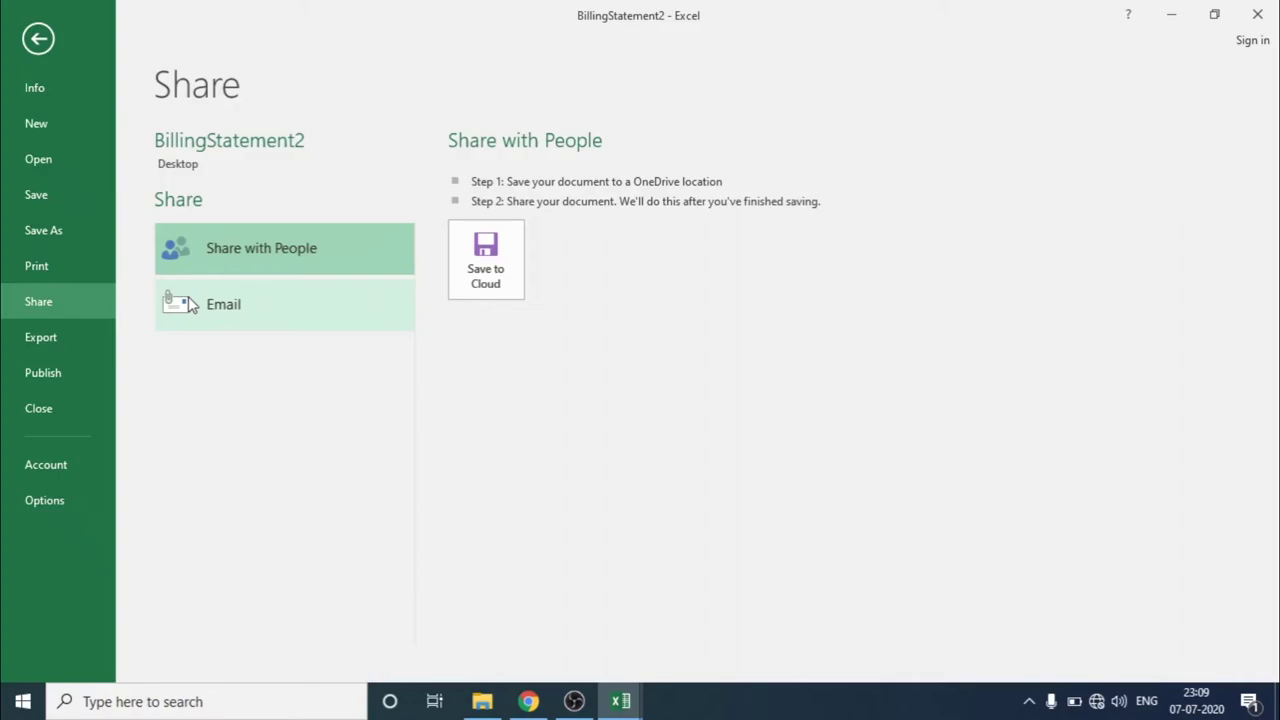
left_click(57, 347)
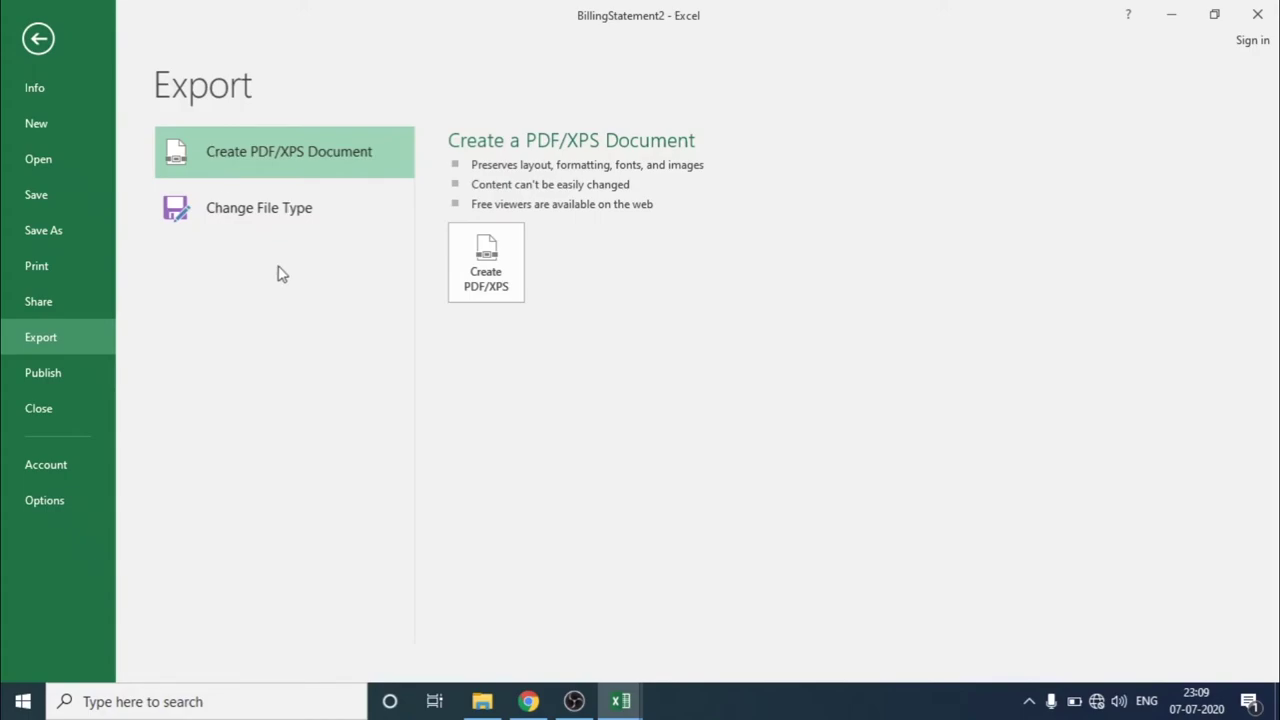
- Review the Publish to Power BI options, then close BillingStatement2 to return to the Day 1 workbook
left_click(20, 372)
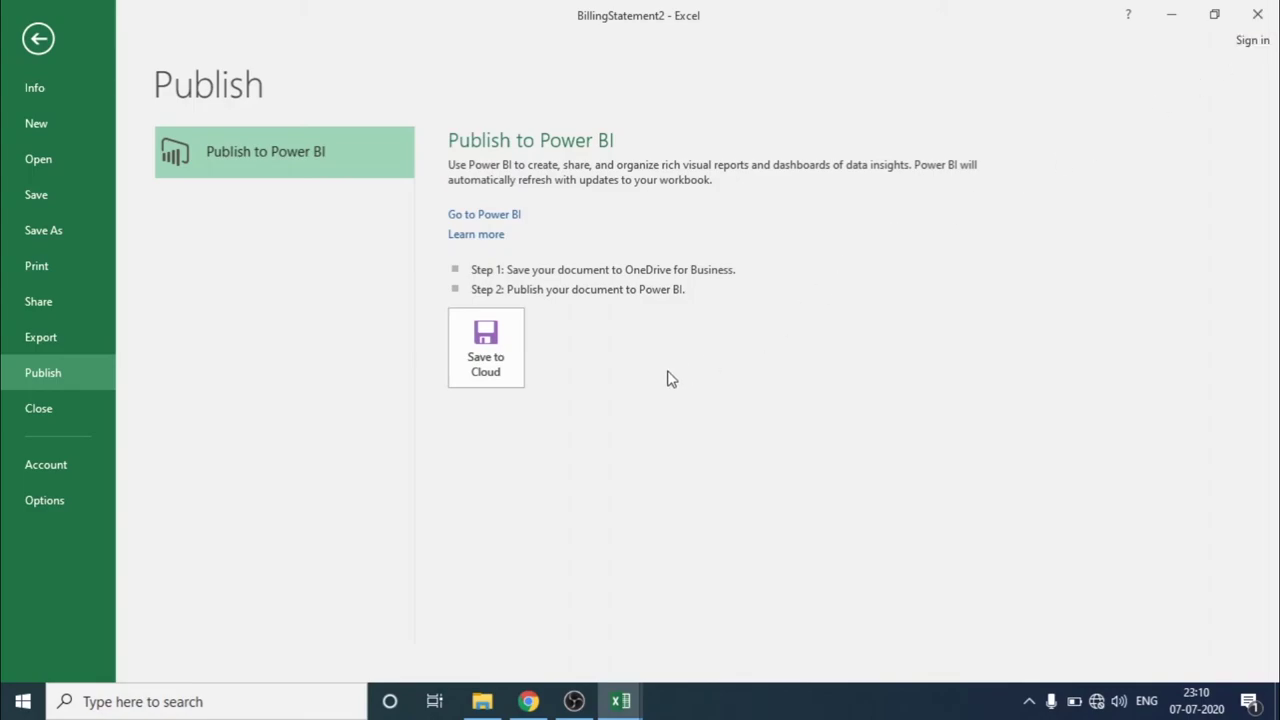
left_click(79, 418)
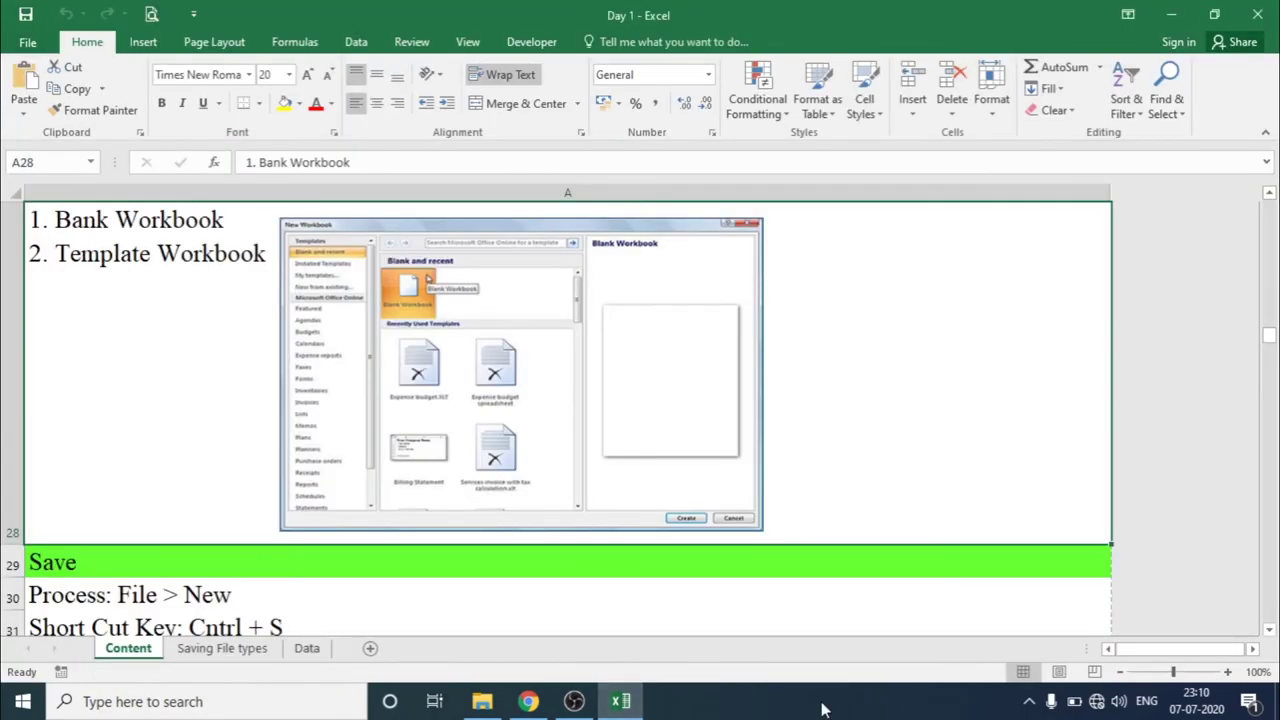
mouse_move(622, 698)
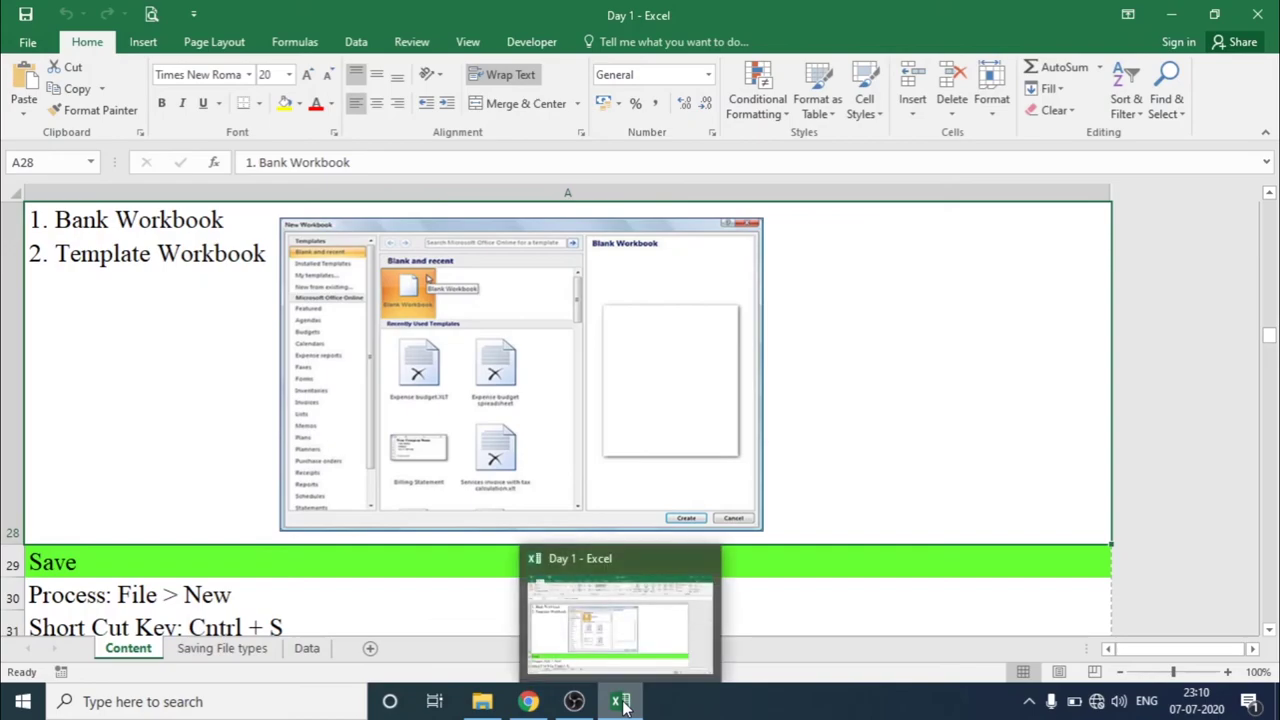